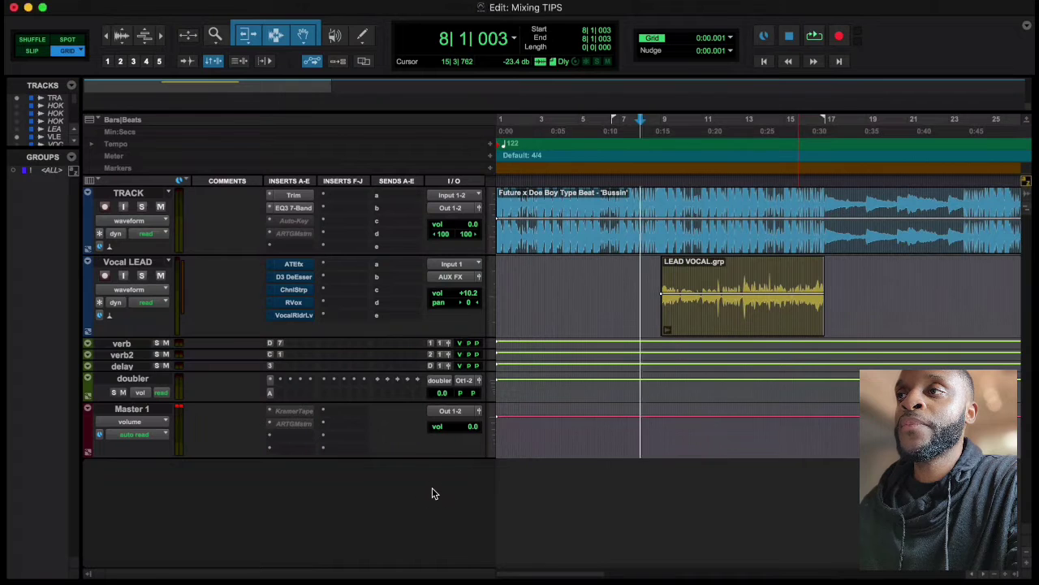
Play the mix from bar 8 with the vocal inserts bypassed and open Auto-Tune EFX+ on the Vocal LEAD track
key(space)
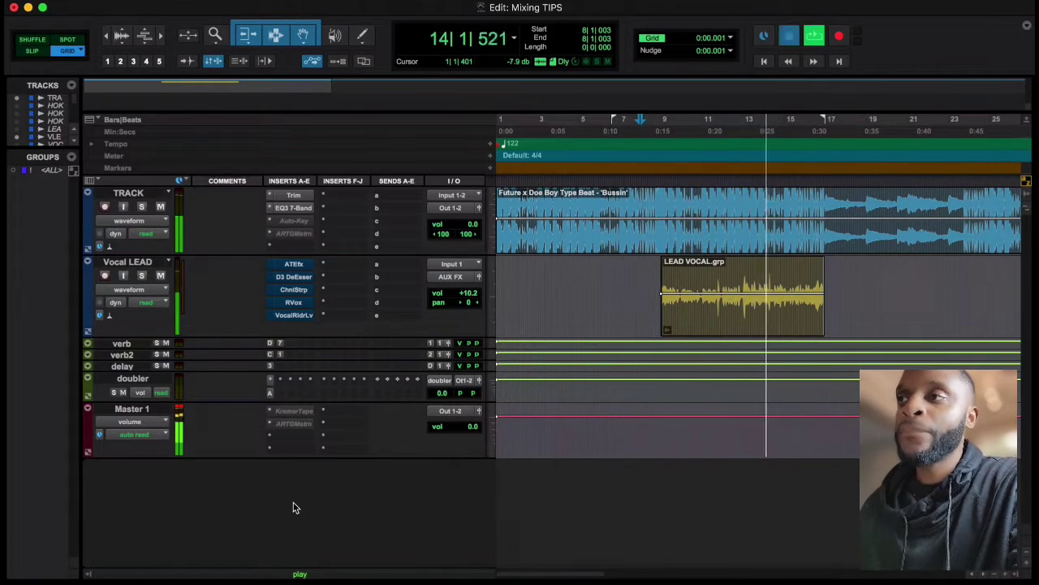
key(space)
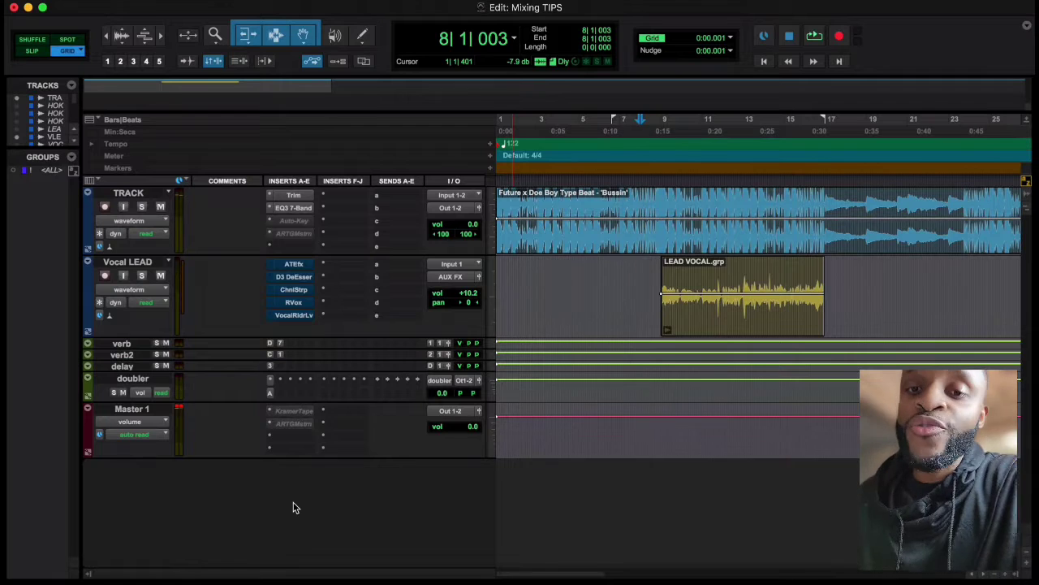
click(300, 266)
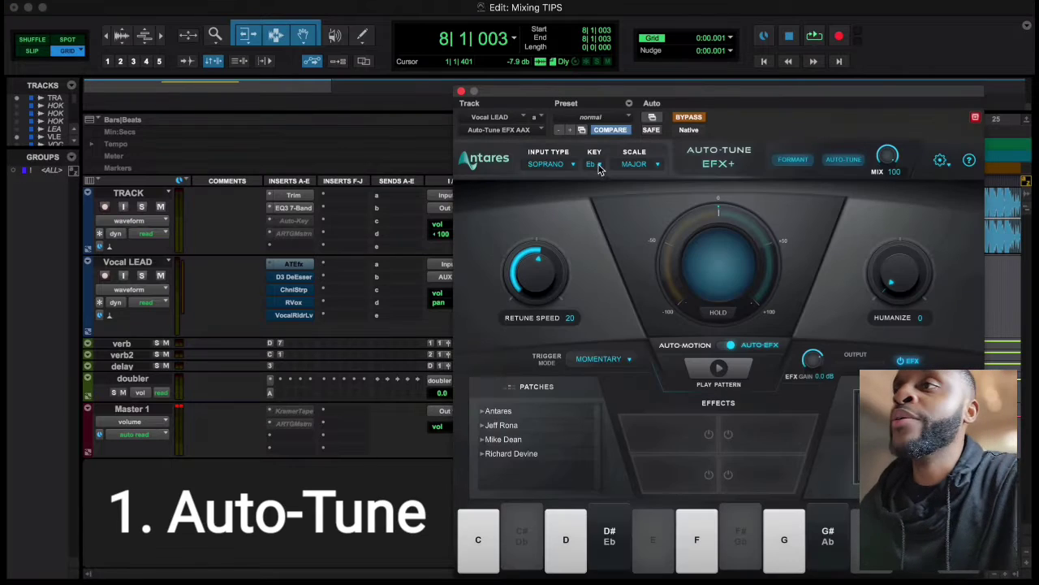
drag(726, 88, 591, 60)
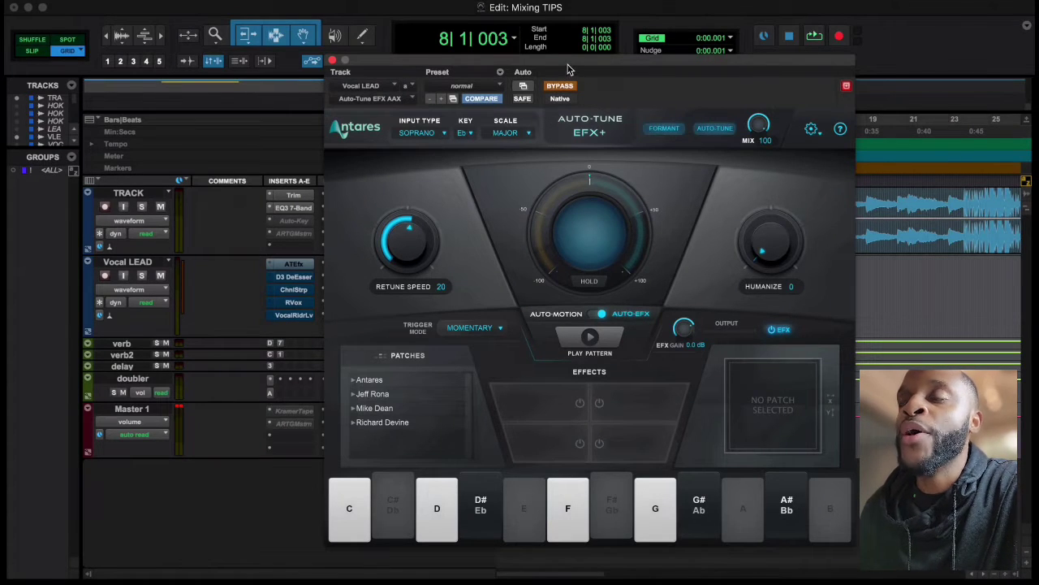
drag(569, 65, 602, 55)
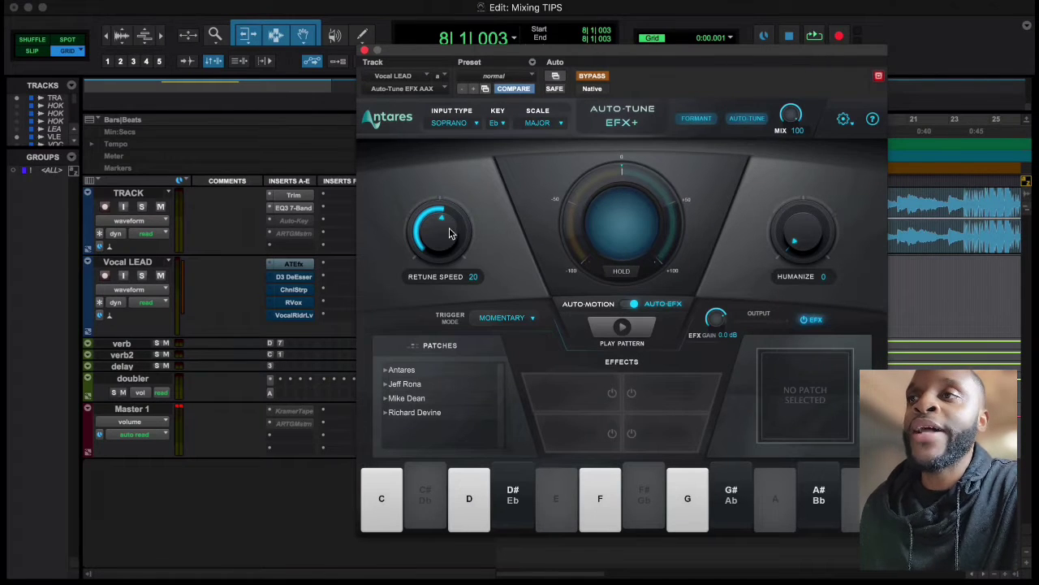
Set Auto-Tune's Retune Speed to 25 with the plugin out of bypass, and audition the vocal from bar 8
scroll(444, 224, down, 1)
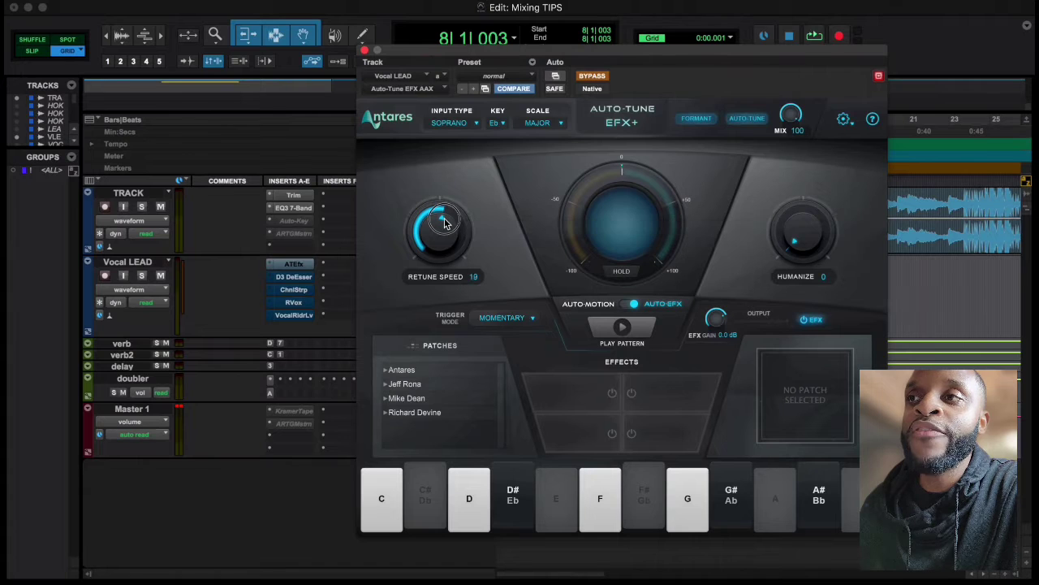
scroll(444, 224, up, 12)
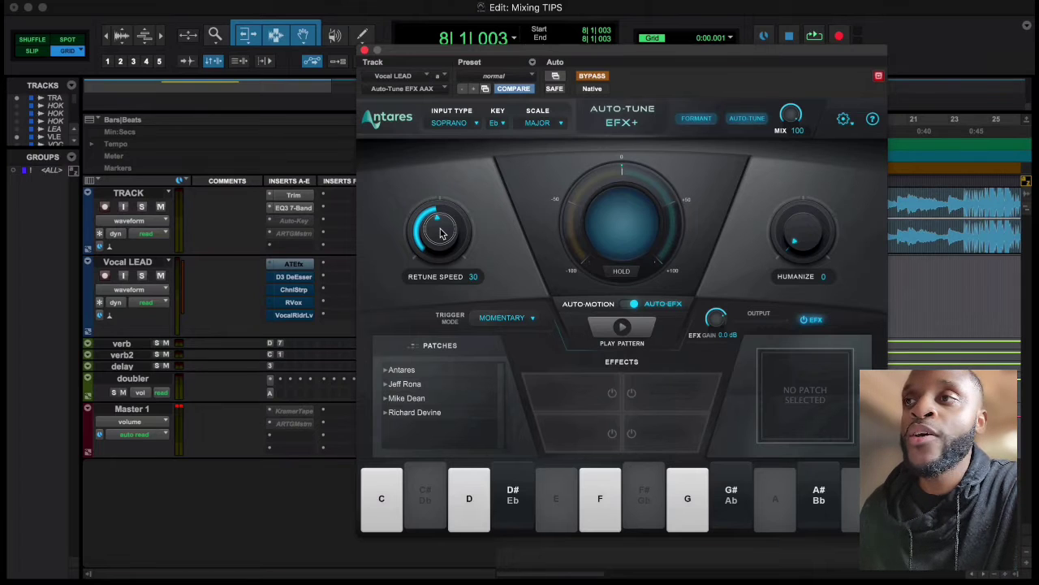
scroll(442, 231, down, 4)
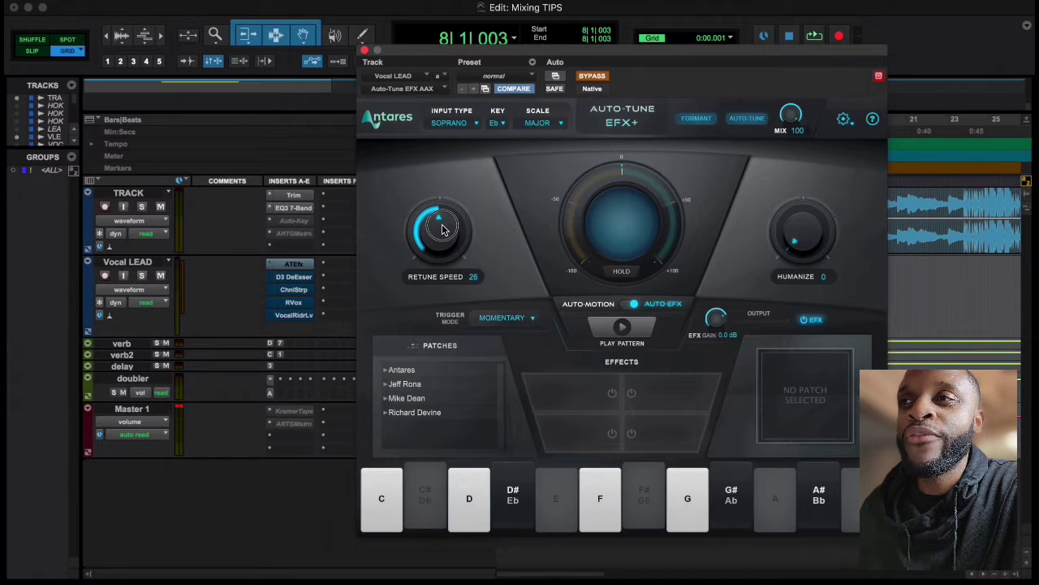
scroll(443, 230, down, 1)
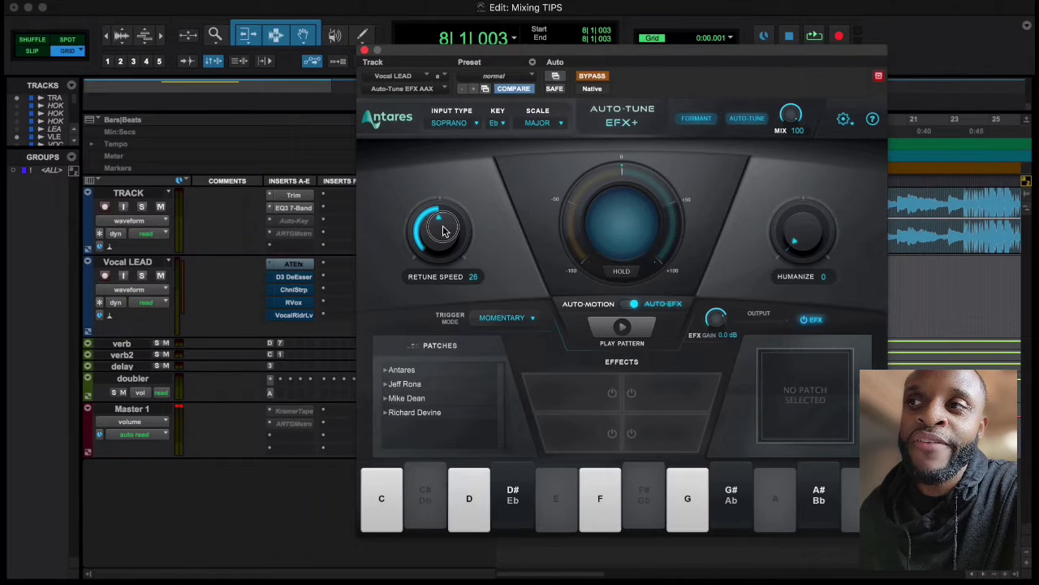
scroll(444, 231, down, 1)
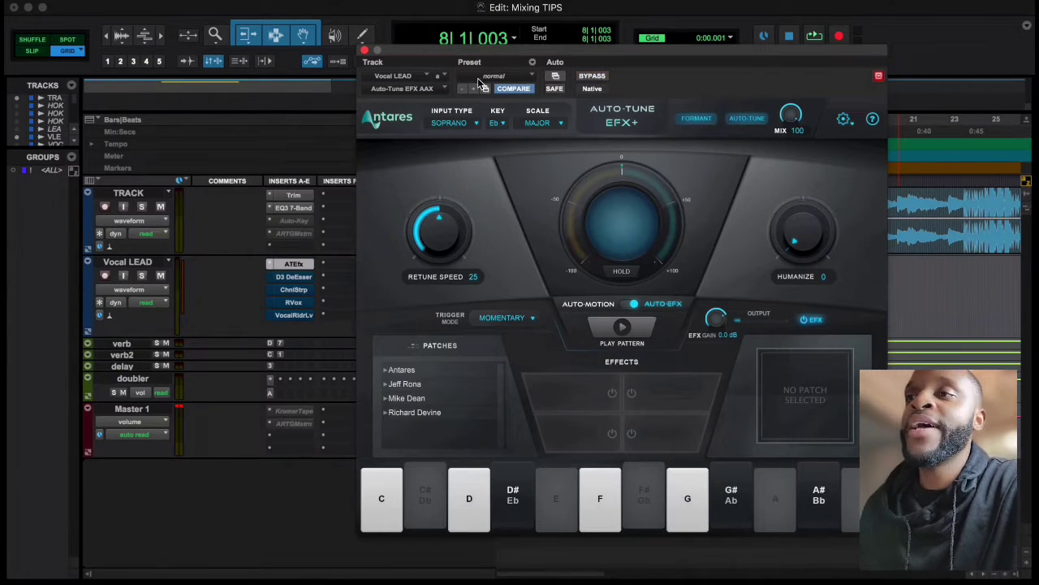
click(365, 51)
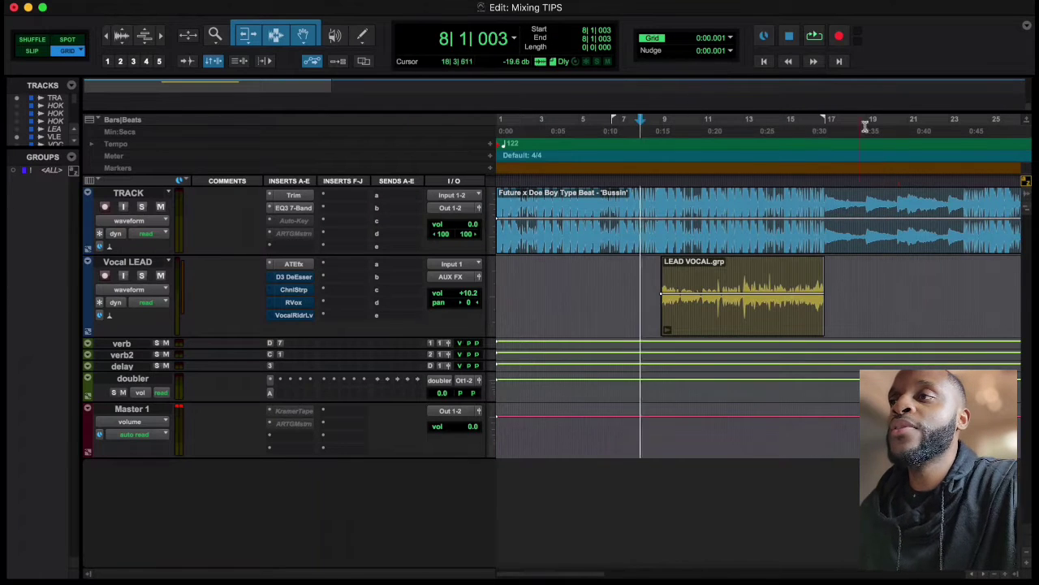
key(space)
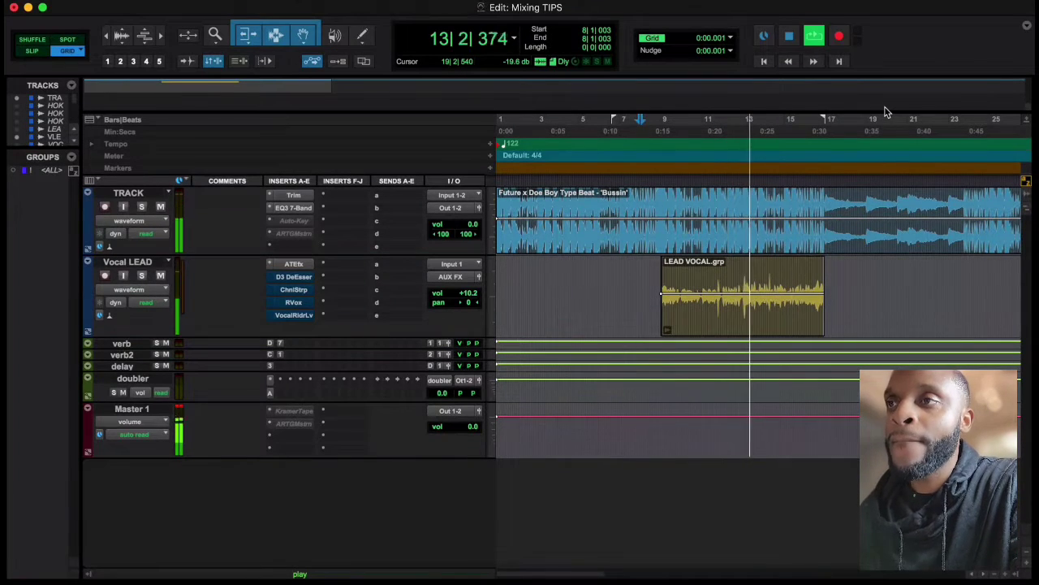
key(space)
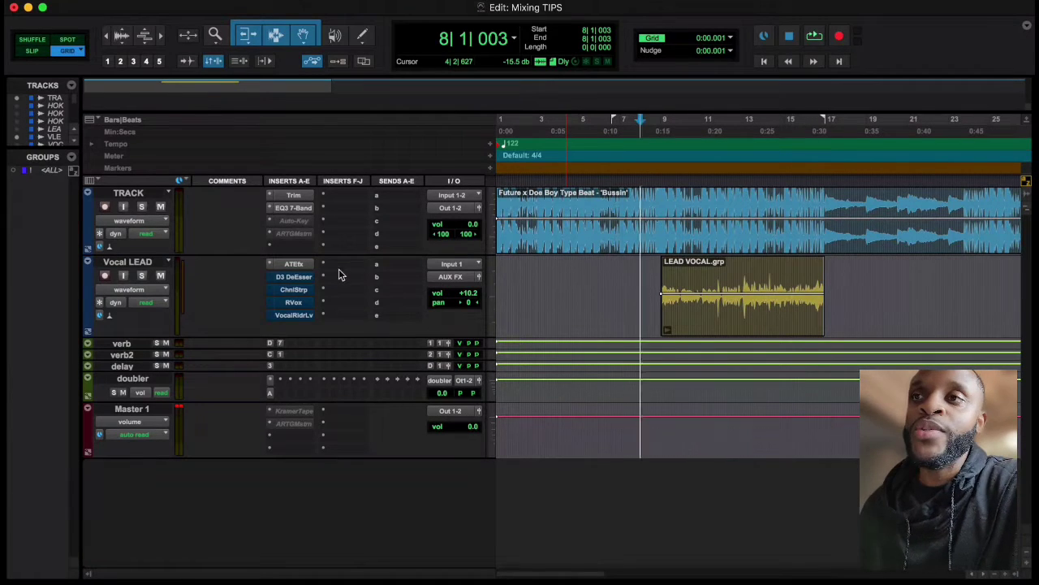
Take the Vocal LEAD track's De-Esser out of bypass and set its frequency to 3.0 kHz
click(299, 279)
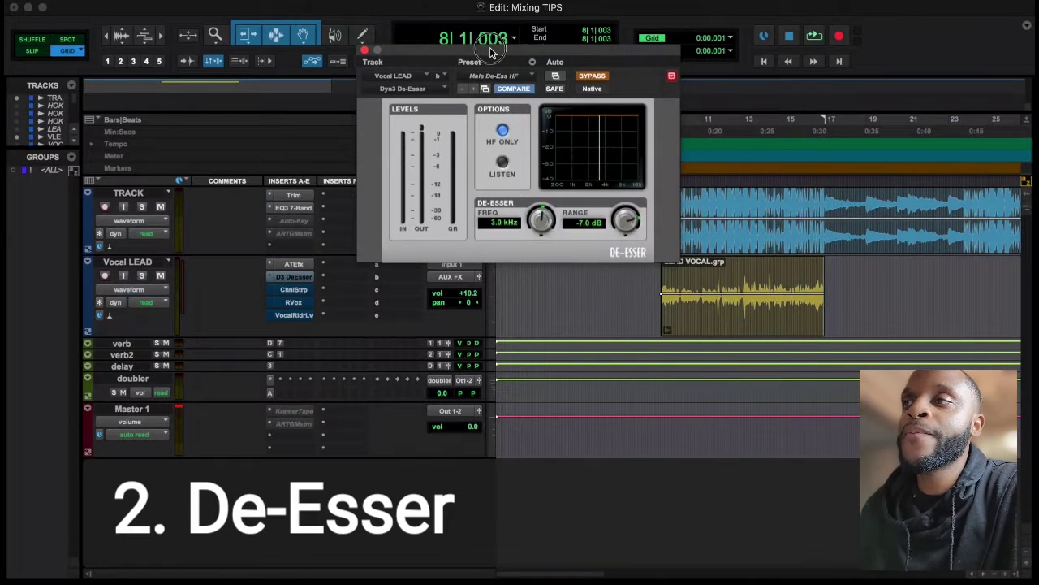
drag(490, 52, 592, 128)
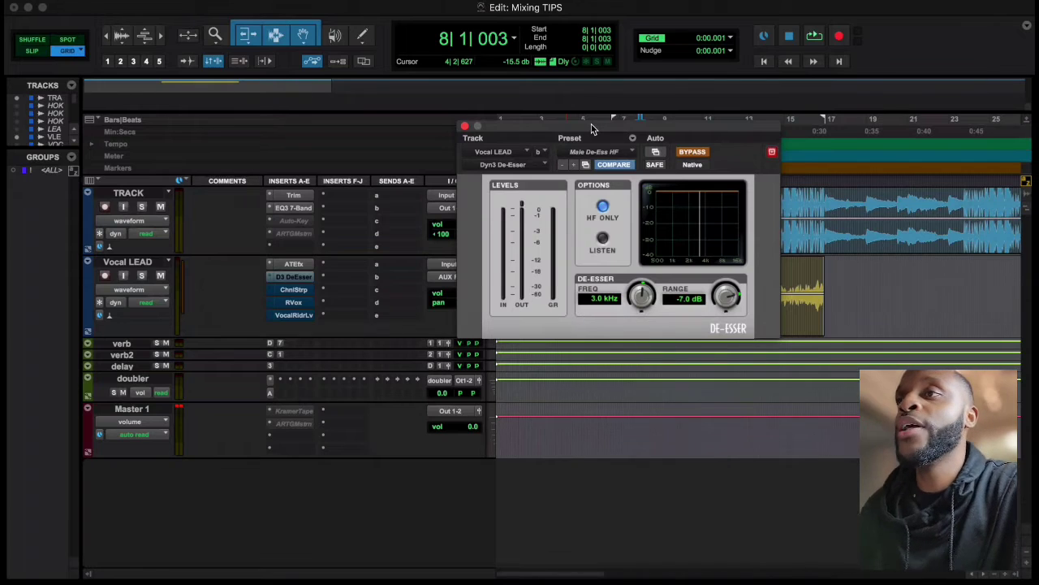
drag(592, 128, 677, 141)
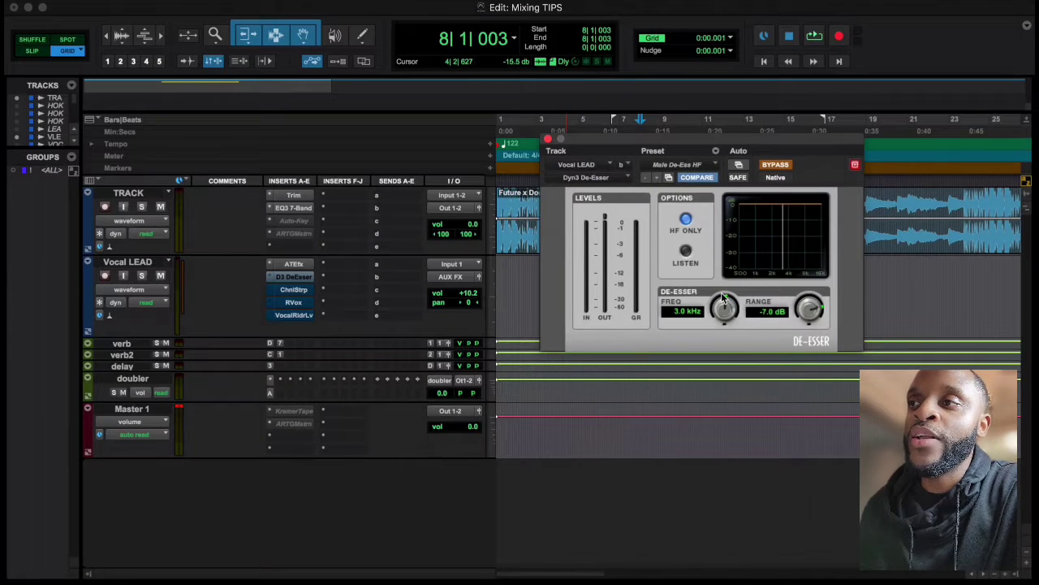
mouse_move(727, 309)
mouse_down()
mouse_move(715, 339)
mouse_move(724, 325)
mouse_up()
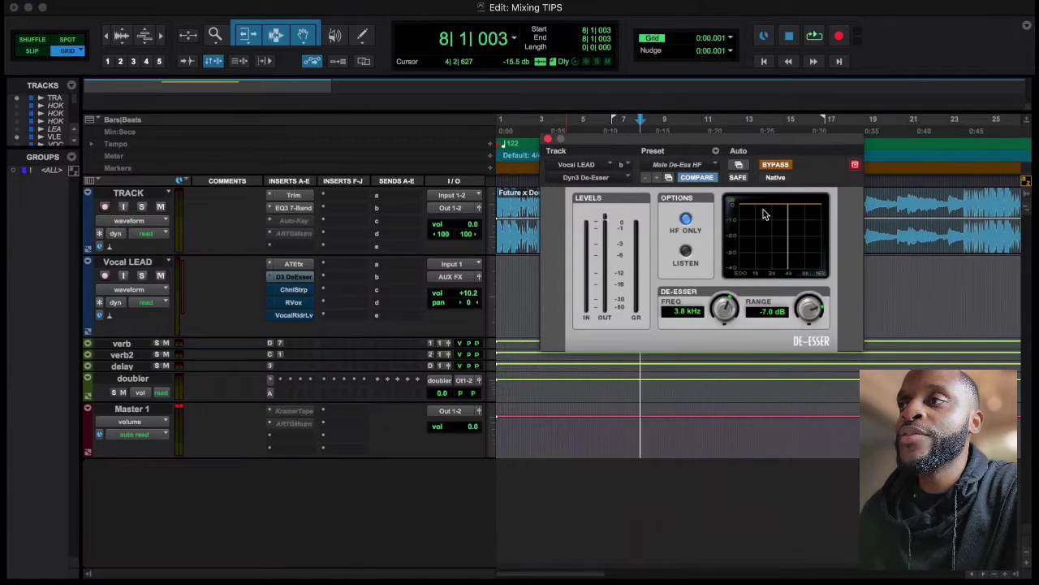
click(777, 166)
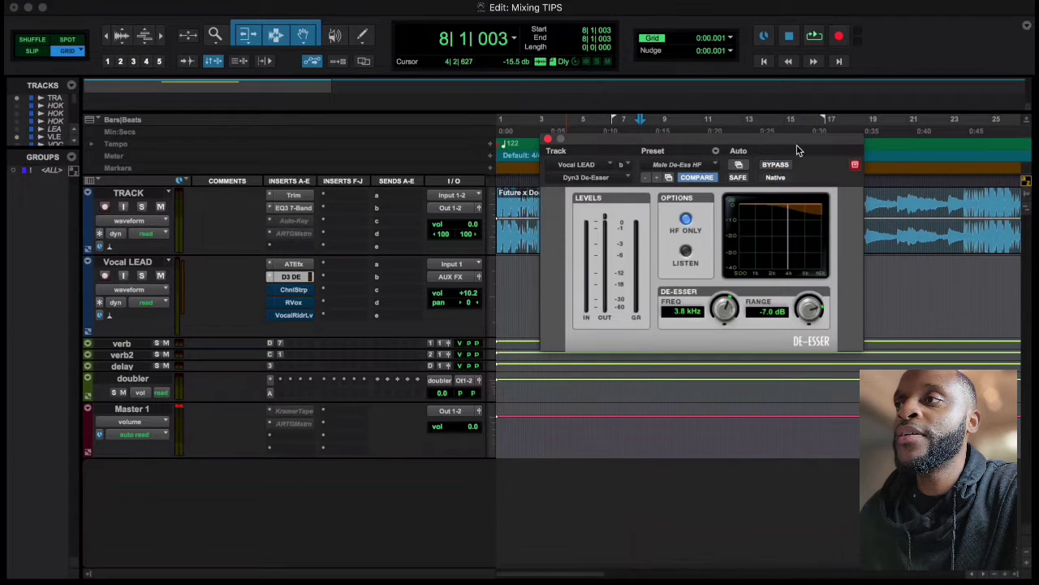
drag(808, 146, 602, 148)
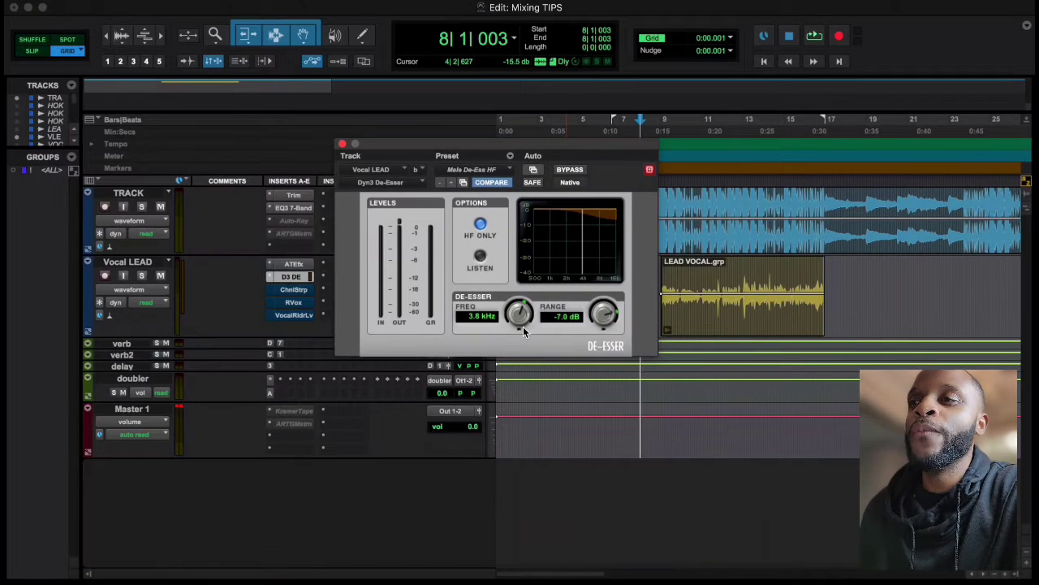
mouse_move(528, 315)
mouse_down()
mouse_move(513, 340)
mouse_move(517, 316)
mouse_up()
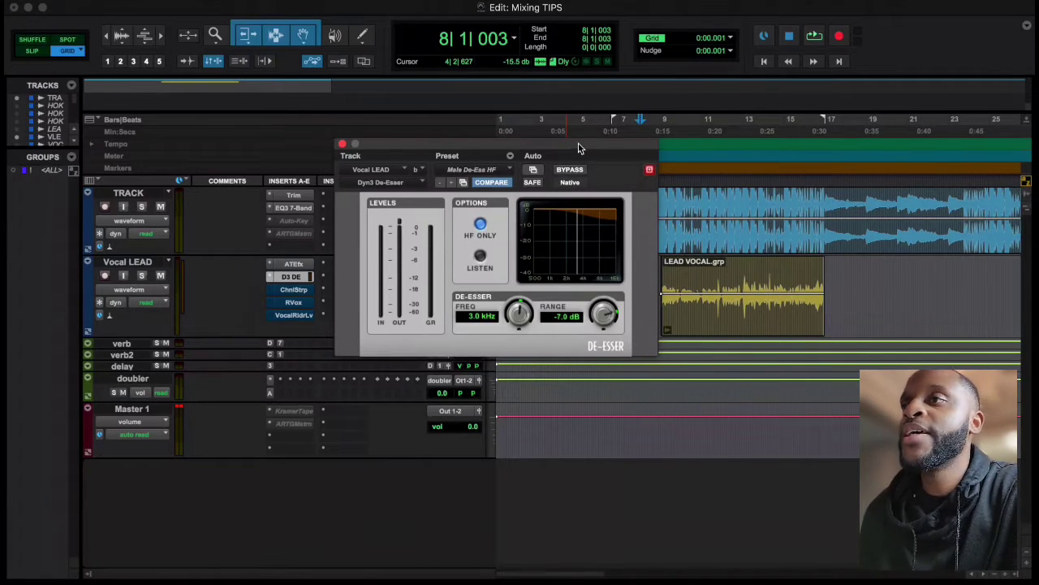
drag(579, 149, 549, 156)
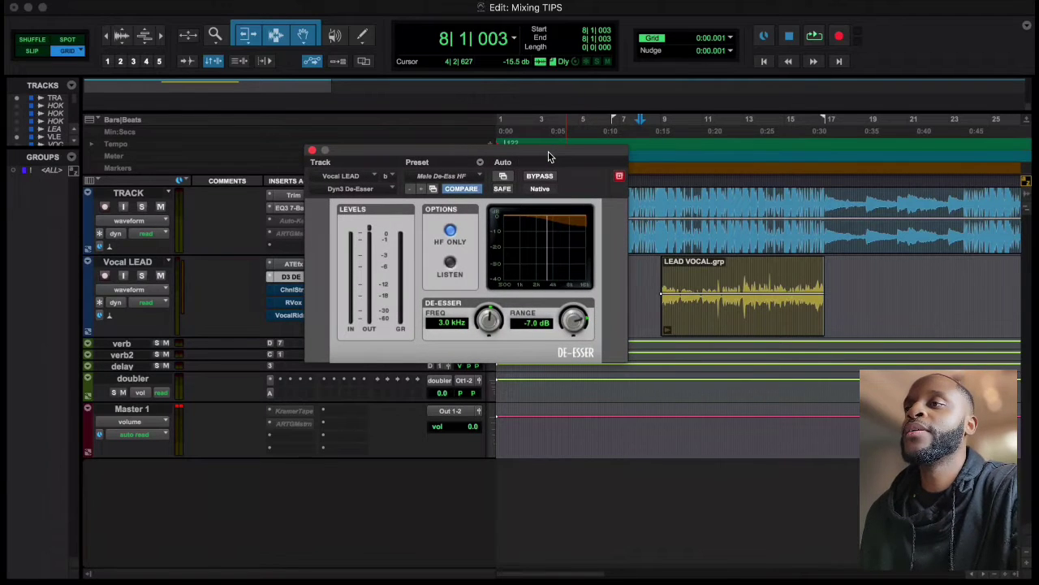
Compare the lead vocal with and without the De-Esser during playback from bar 8, leaving the plugin active and closed
key(space)
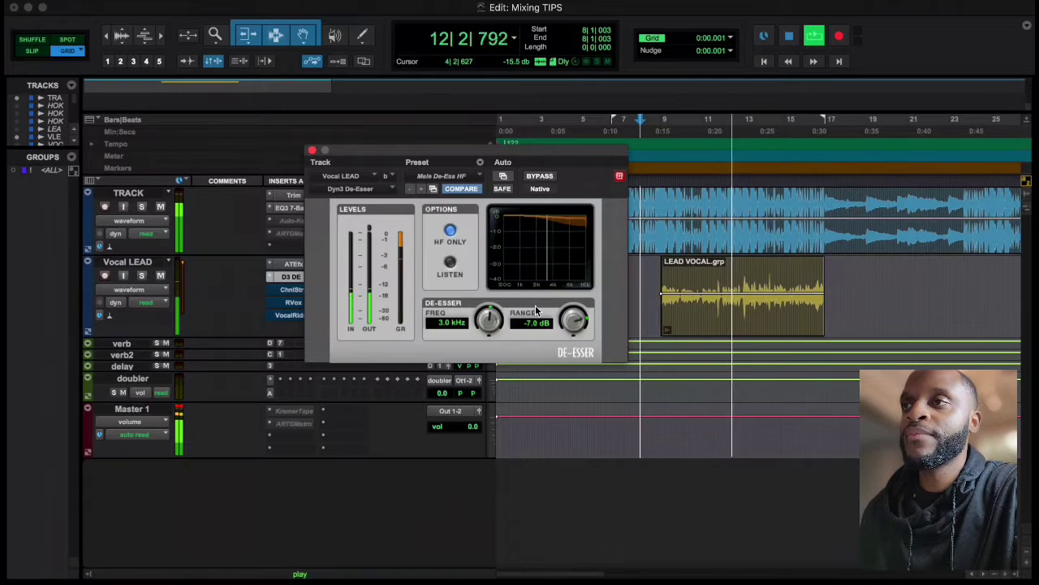
click(546, 177)
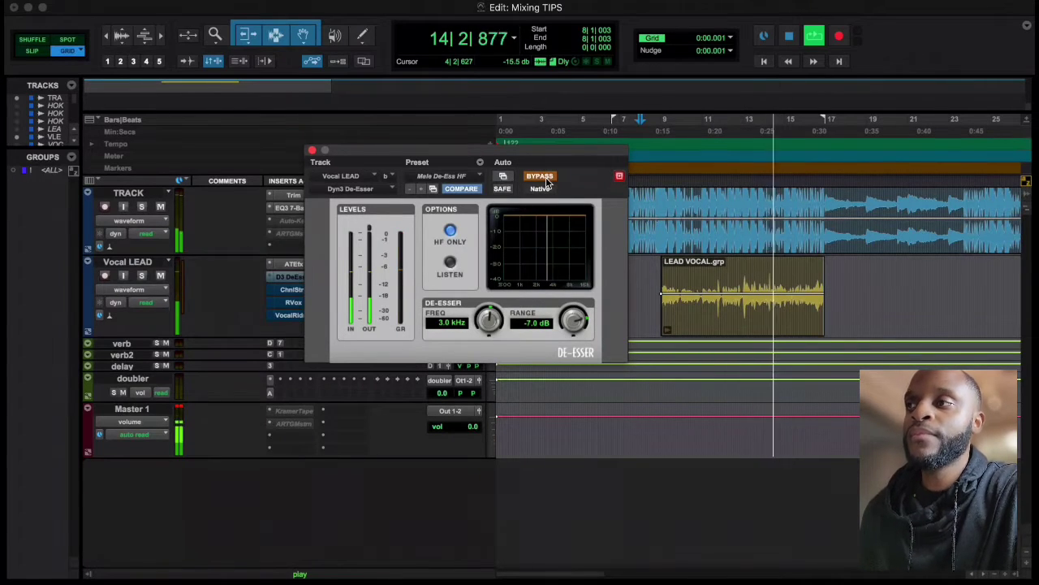
click(540, 177)
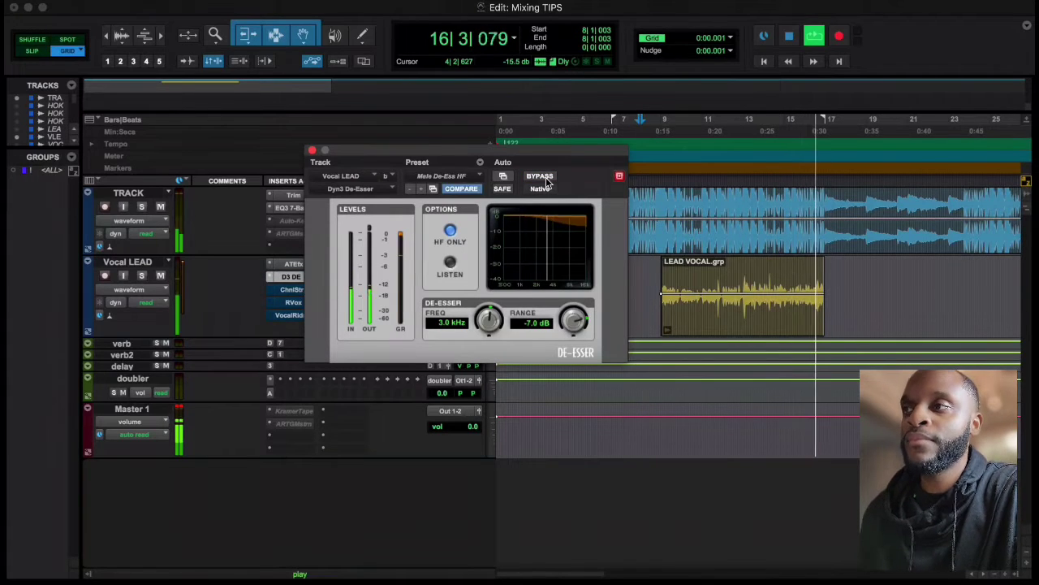
key(space)
key(space)
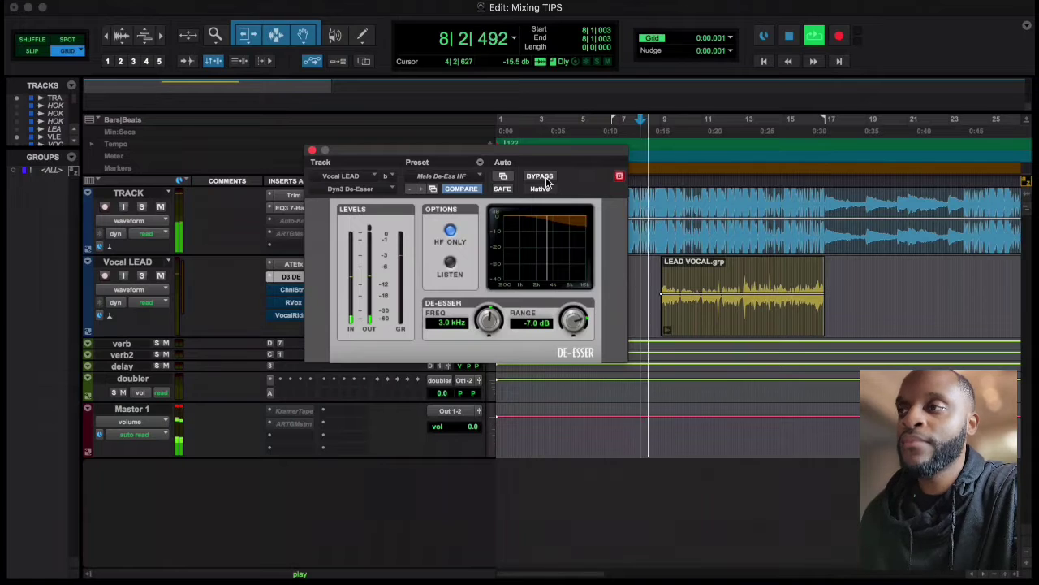
click(547, 180)
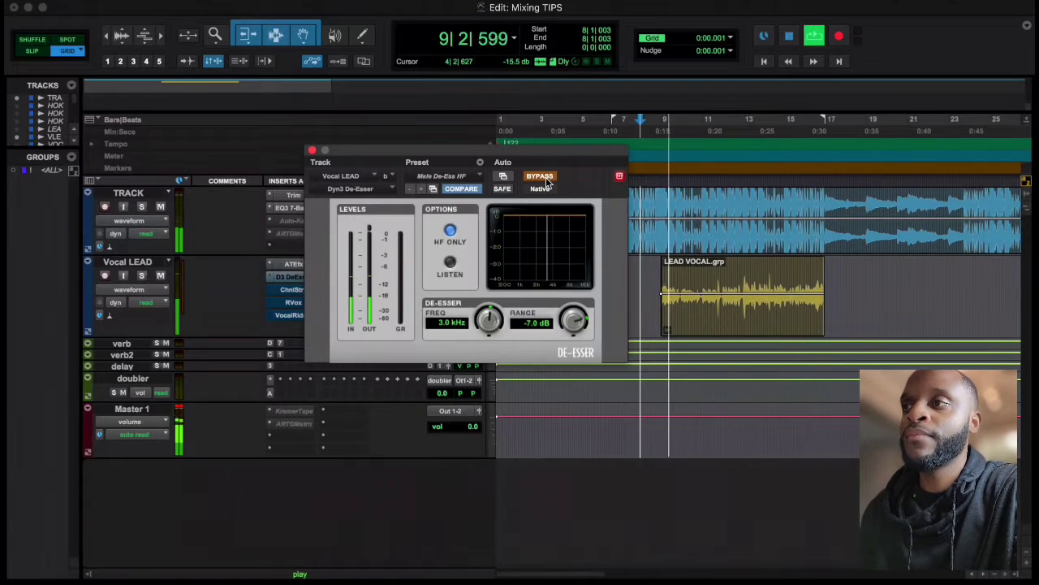
click(547, 181)
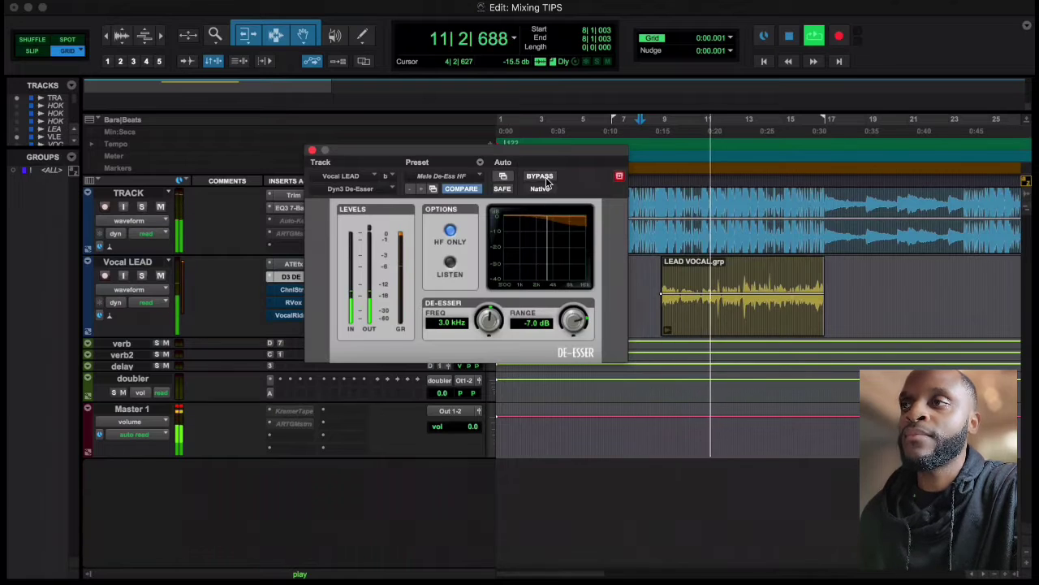
click(548, 180)
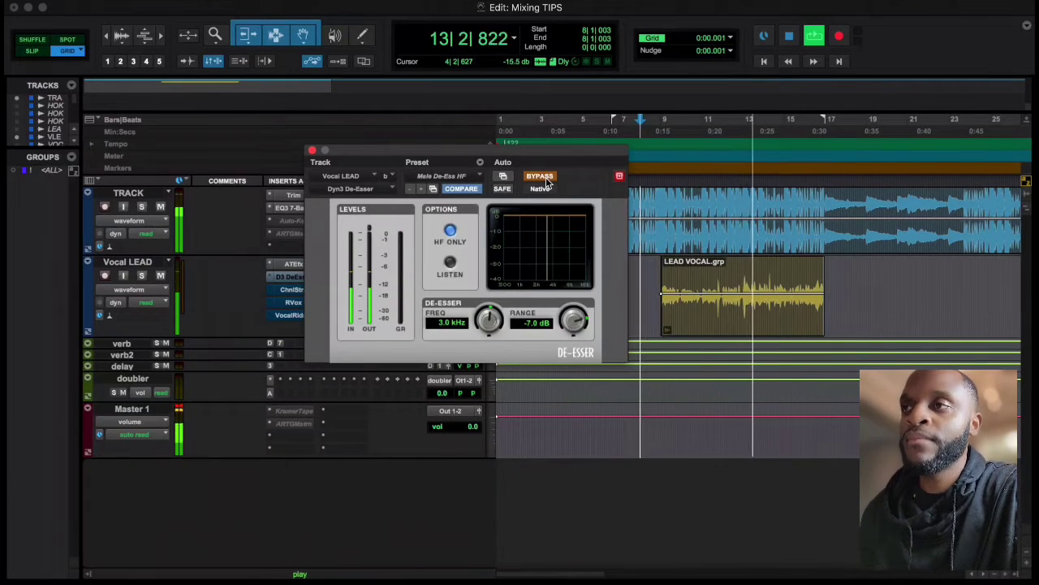
click(547, 180)
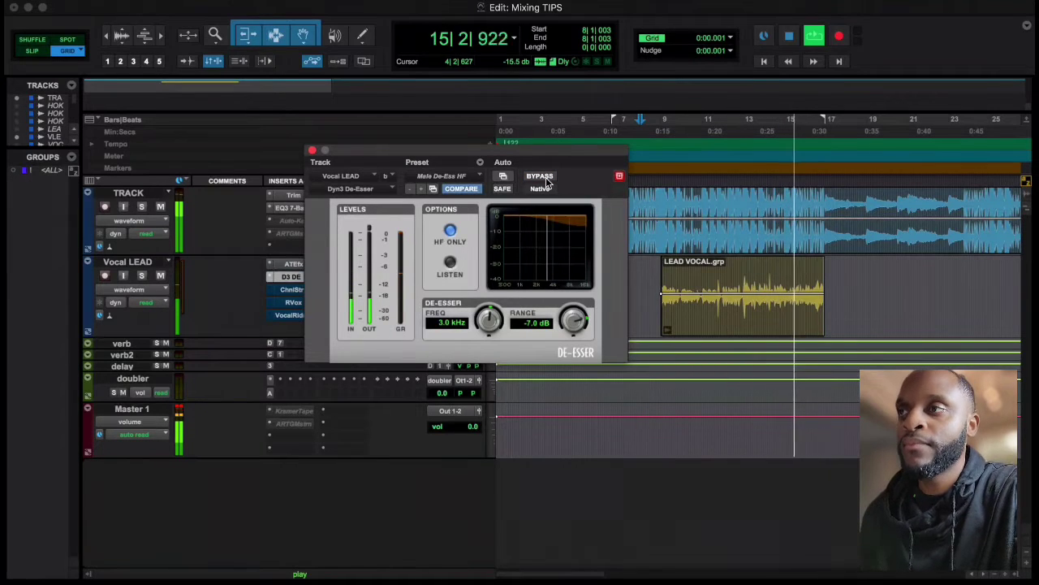
key(space)
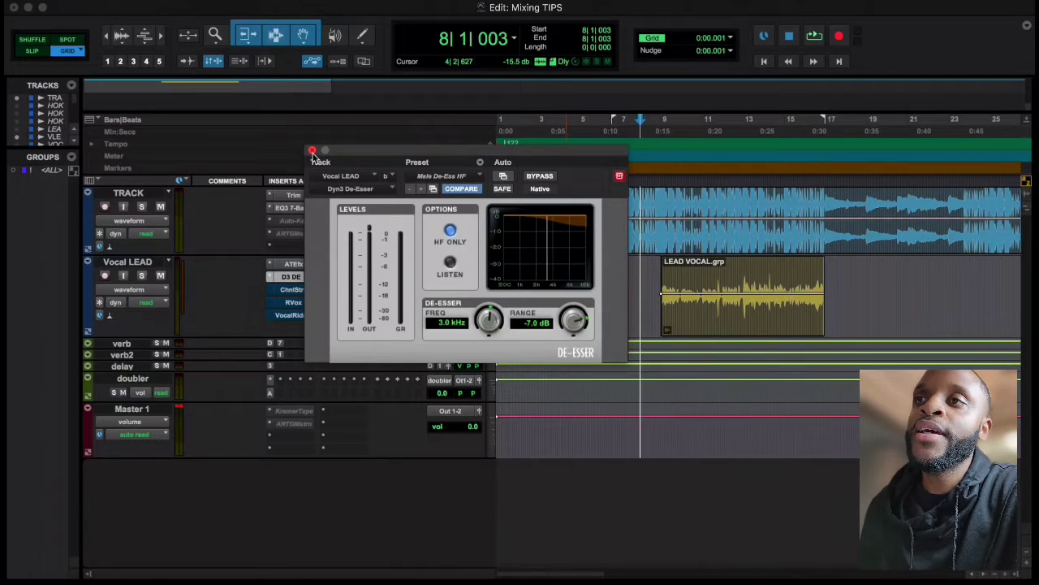
click(312, 151)
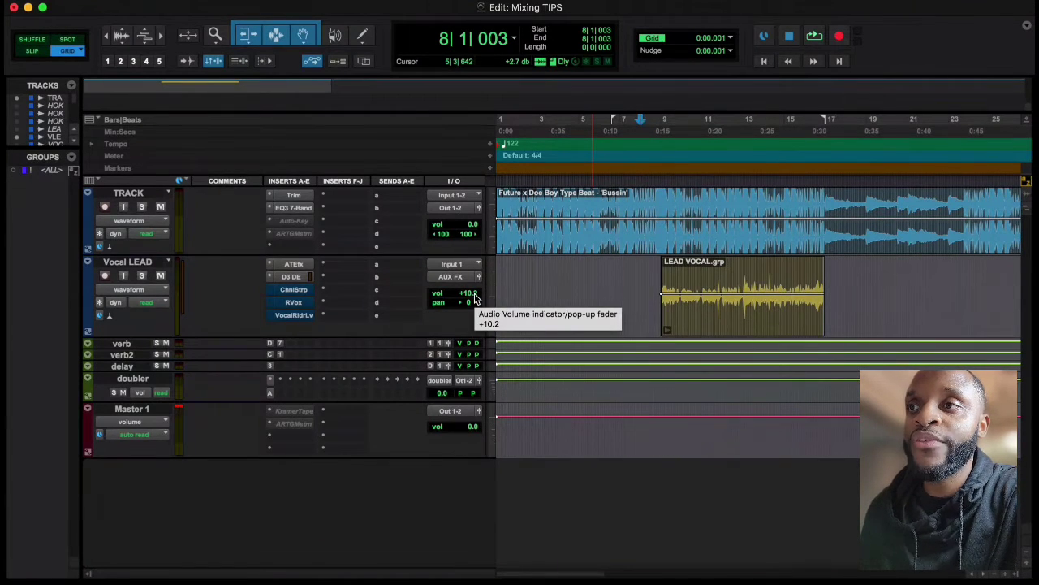
Set the Vocal LEAD track volume to 0.0 dB and audition the mix from bar 8
drag(475, 298, 474, 306)
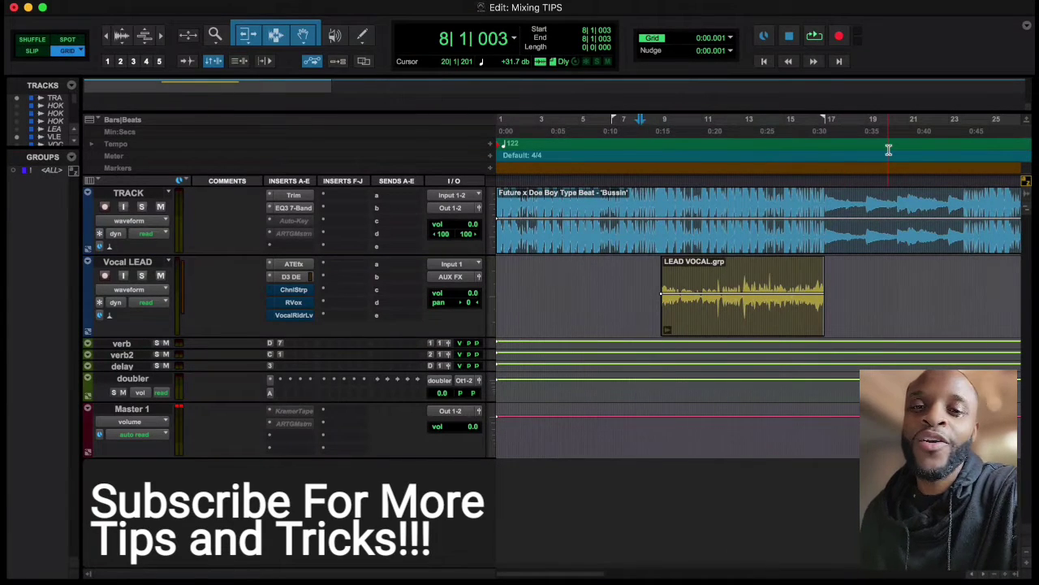
key(space)
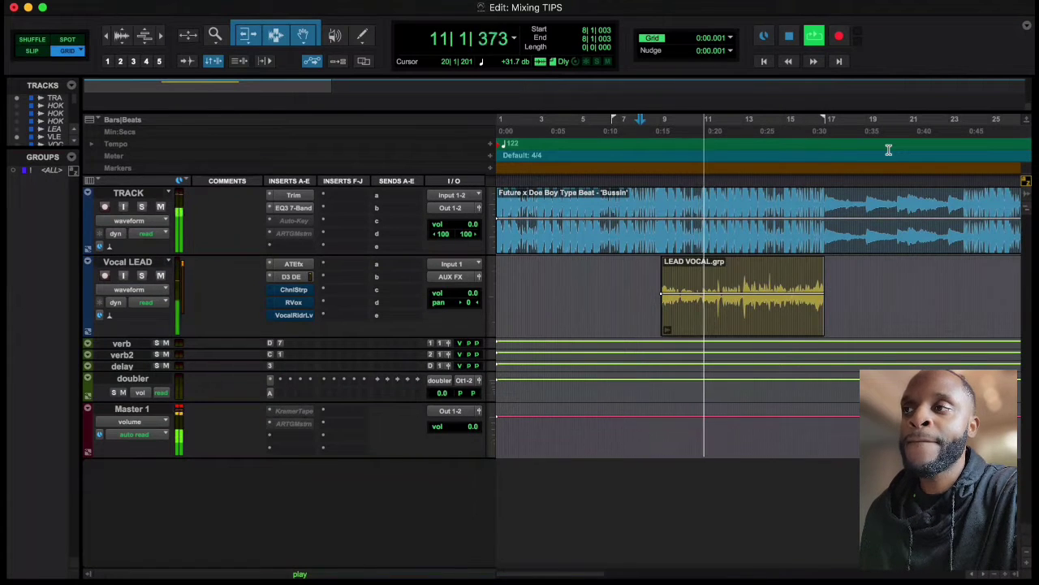
key(space)
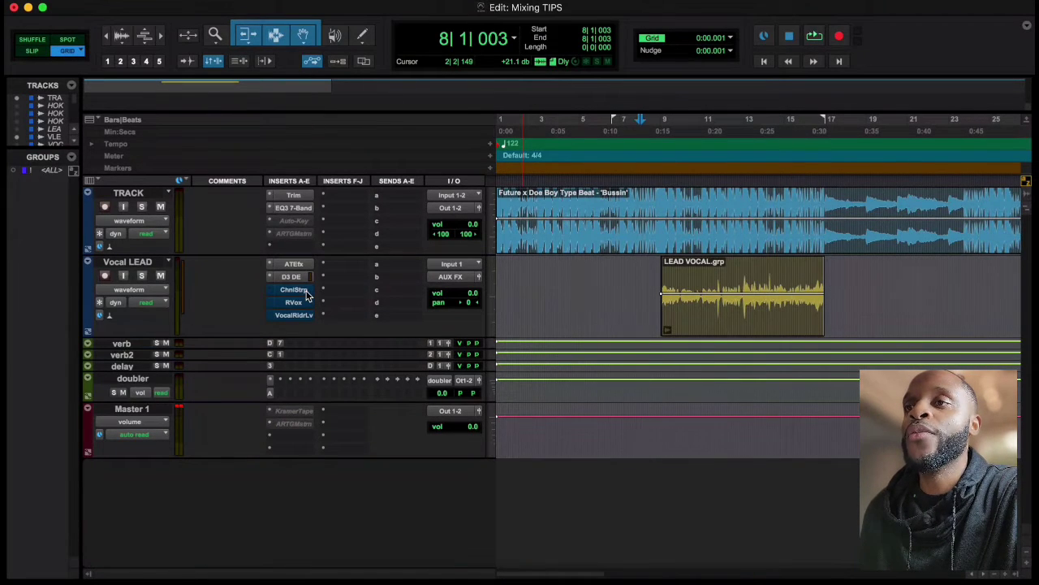
Compare the lead vocal with and without the Channel Strip during playback from bar 8, leaving the plugin active and closed
click(307, 295)
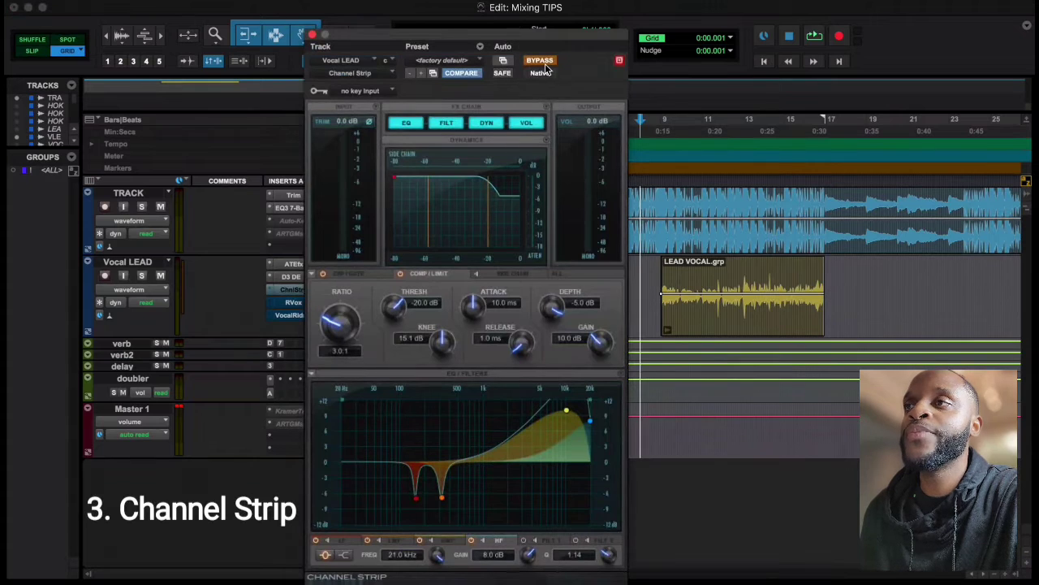
mouse_move(560, 31)
mouse_down()
mouse_move(605, 29)
mouse_move(581, 29)
mouse_up()
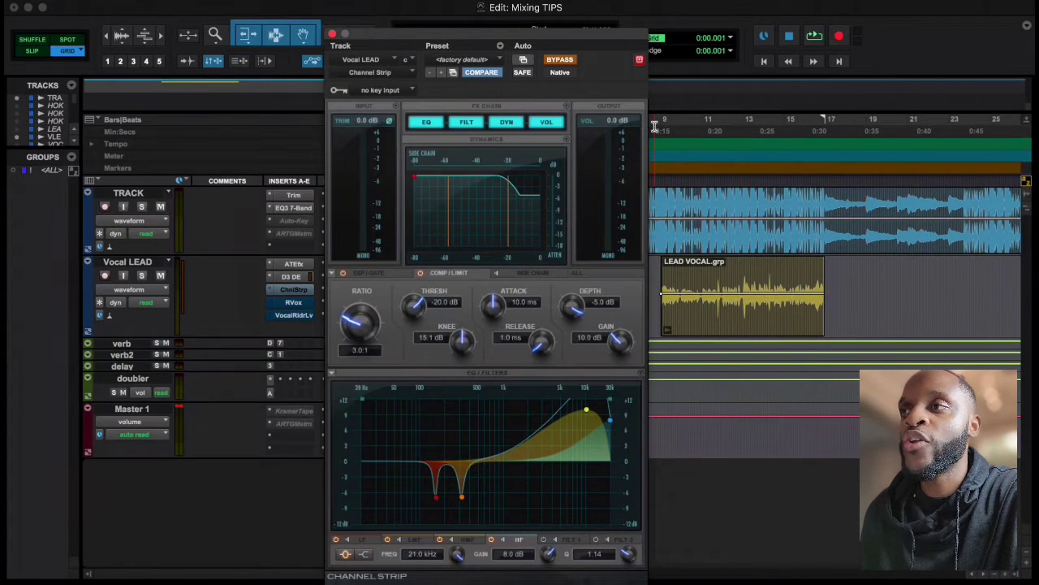
drag(623, 39, 592, 40)
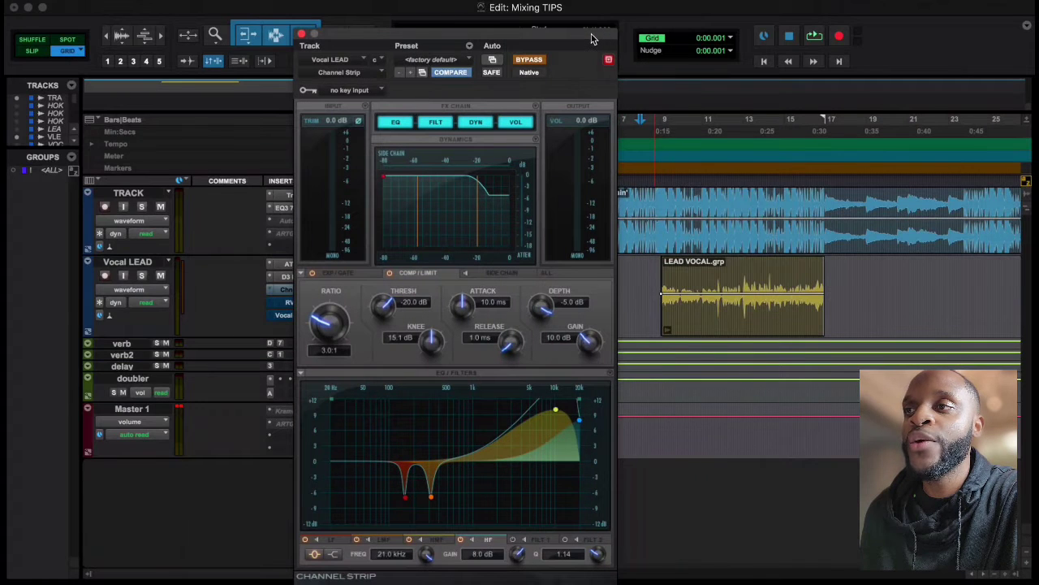
key(space)
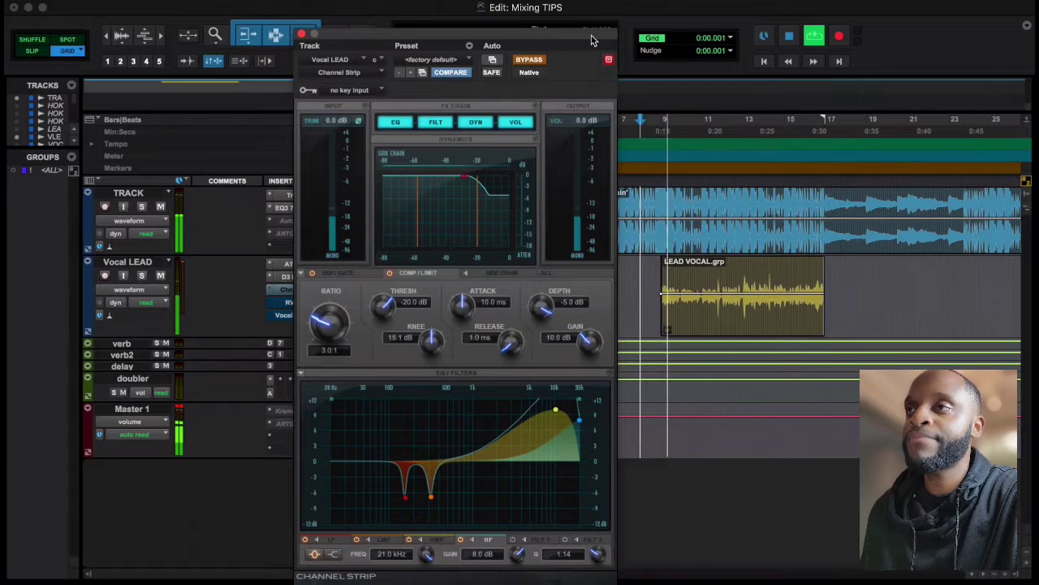
click(542, 60)
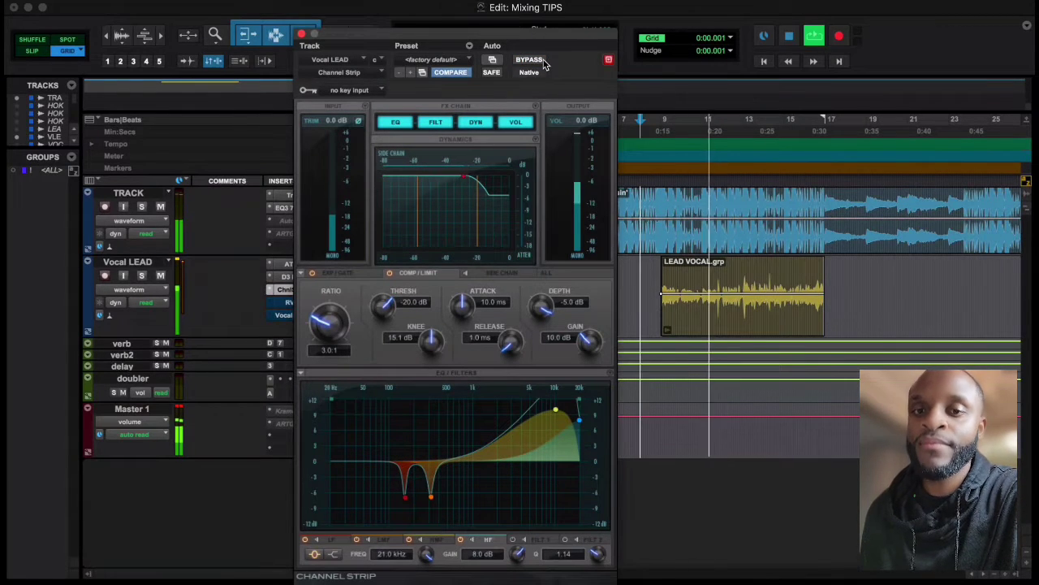
click(543, 60)
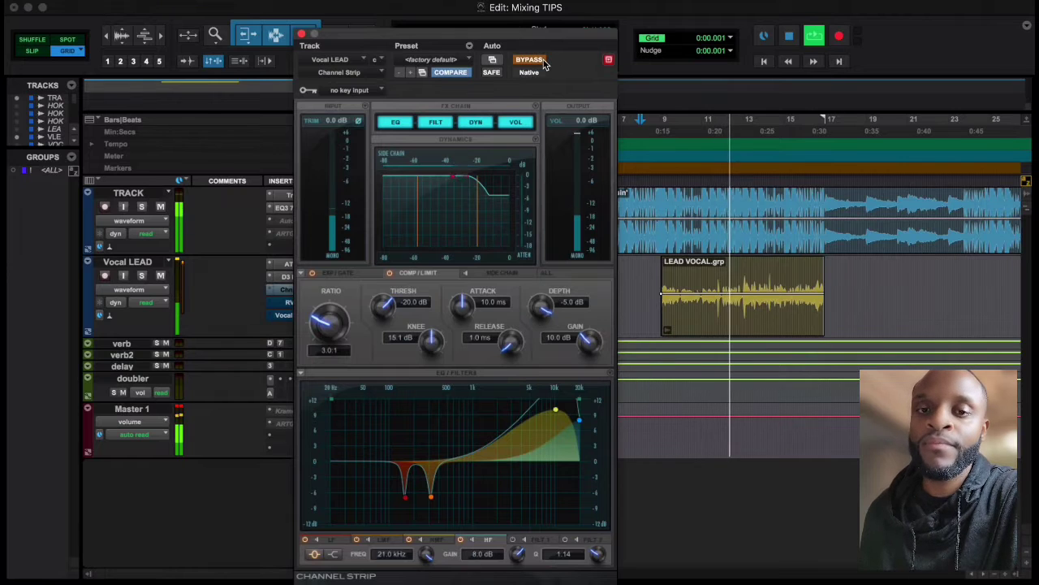
click(542, 60)
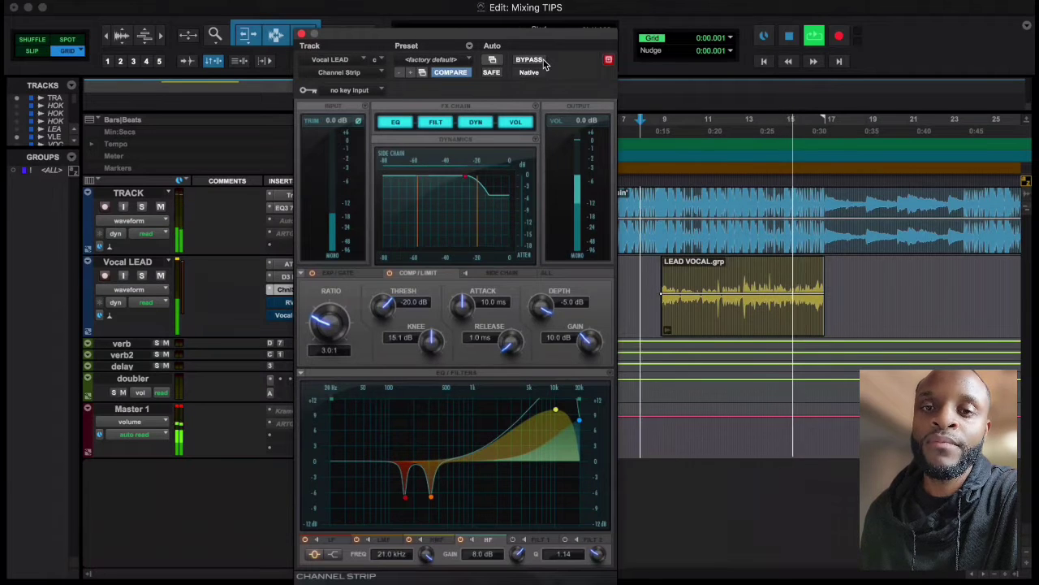
click(542, 60)
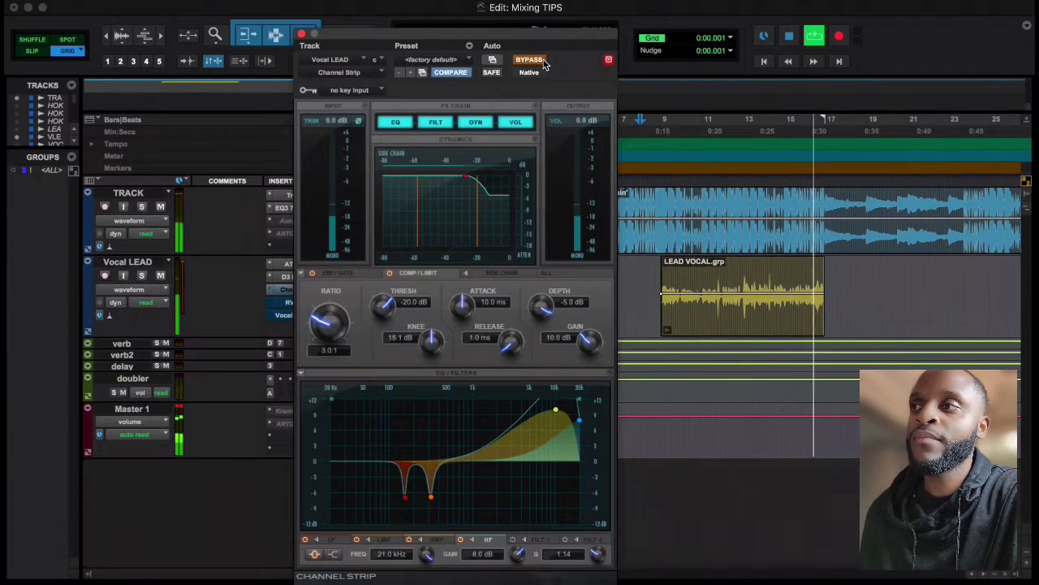
key(space)
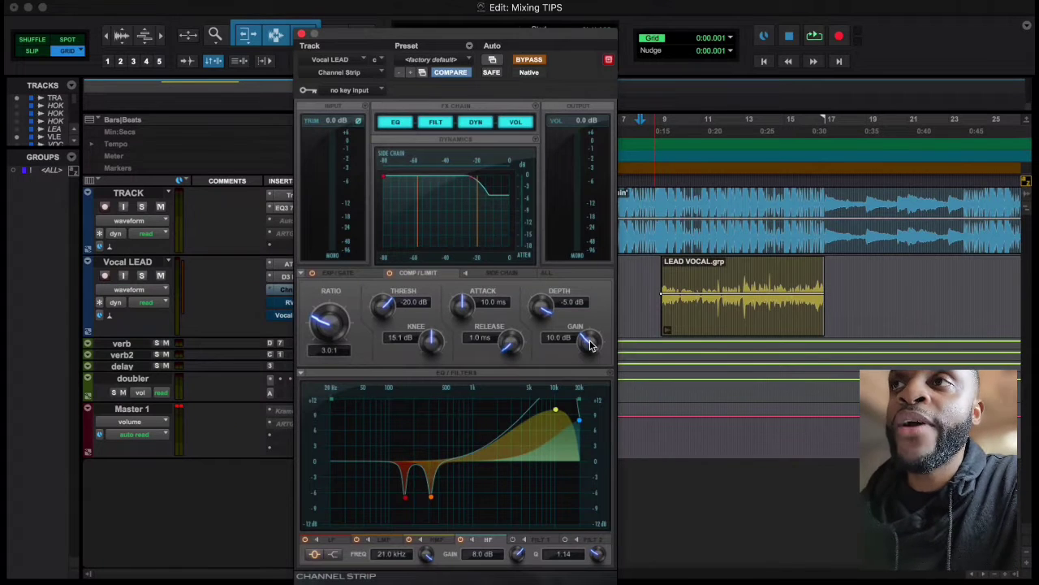
click(540, 64)
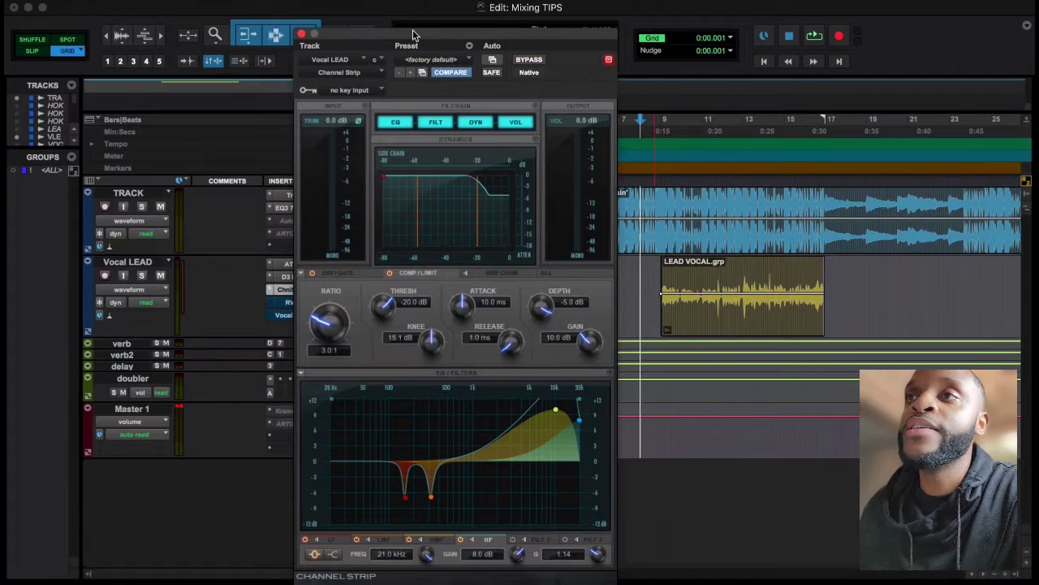
click(301, 35)
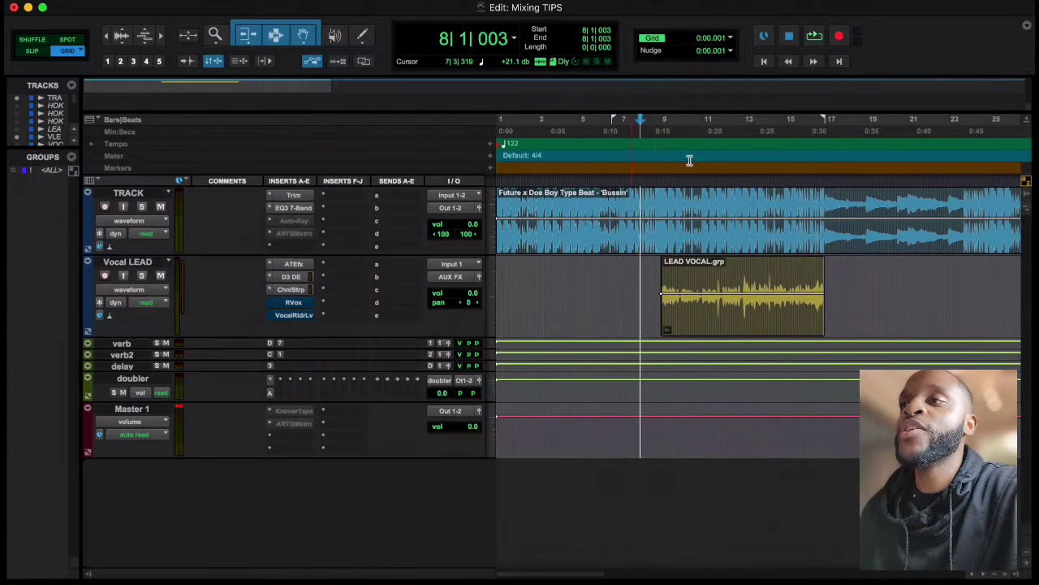
Lower the Vocal LEAD track volume to -2.7 dB while auditioning the mix from bar 8
key(space)
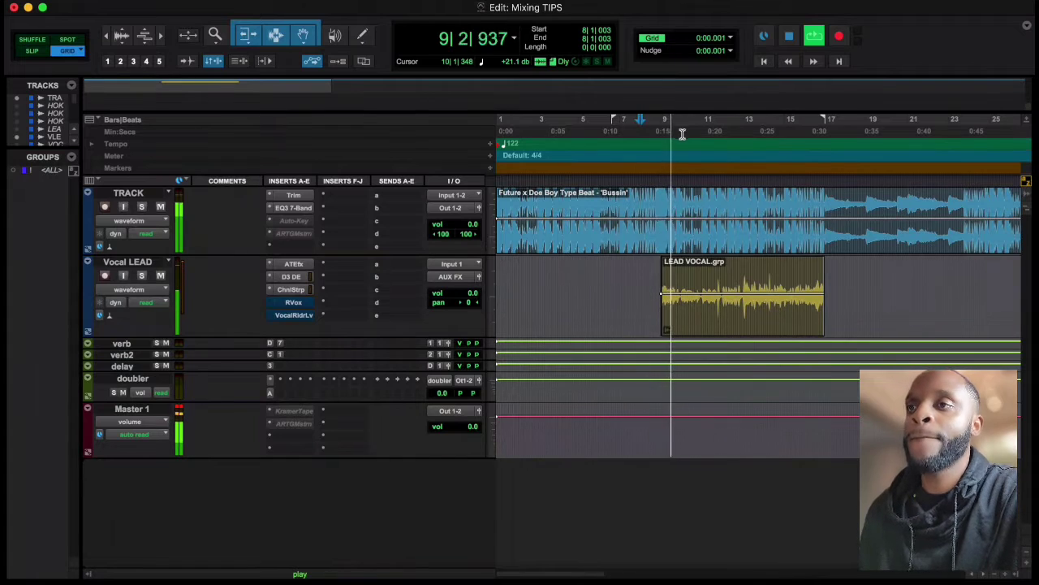
drag(478, 300, 477, 297)
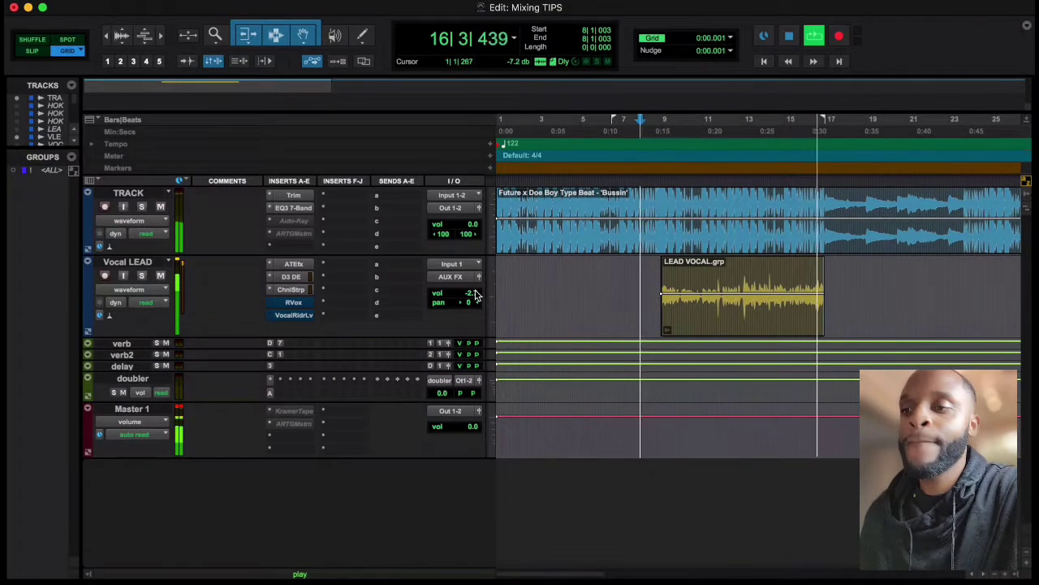
key(space)
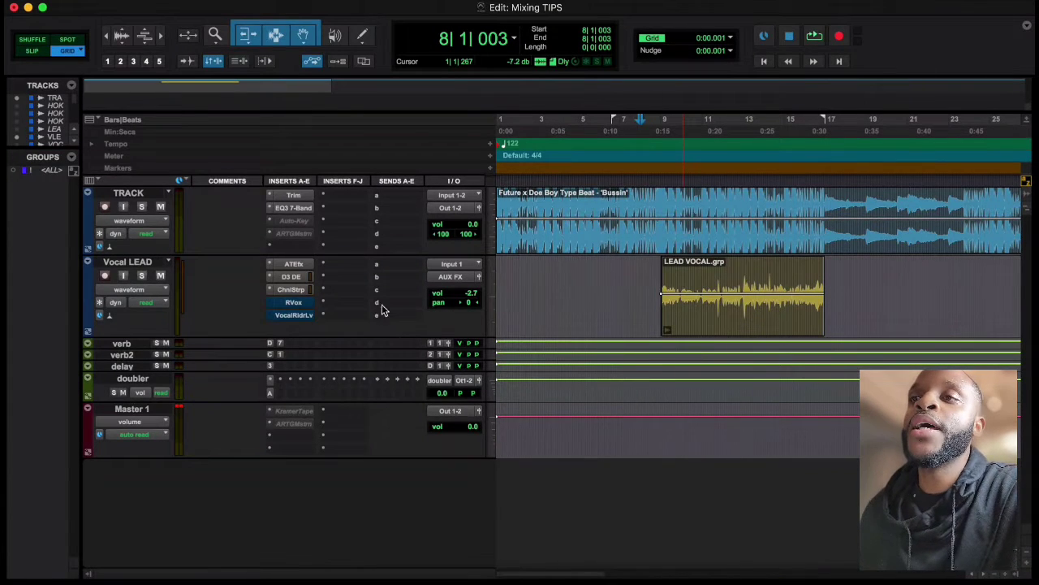
Audition the Vocal LEAD track from bar 8 with RVox bypassed, and take RVox out of bypass during playback
click(298, 304)
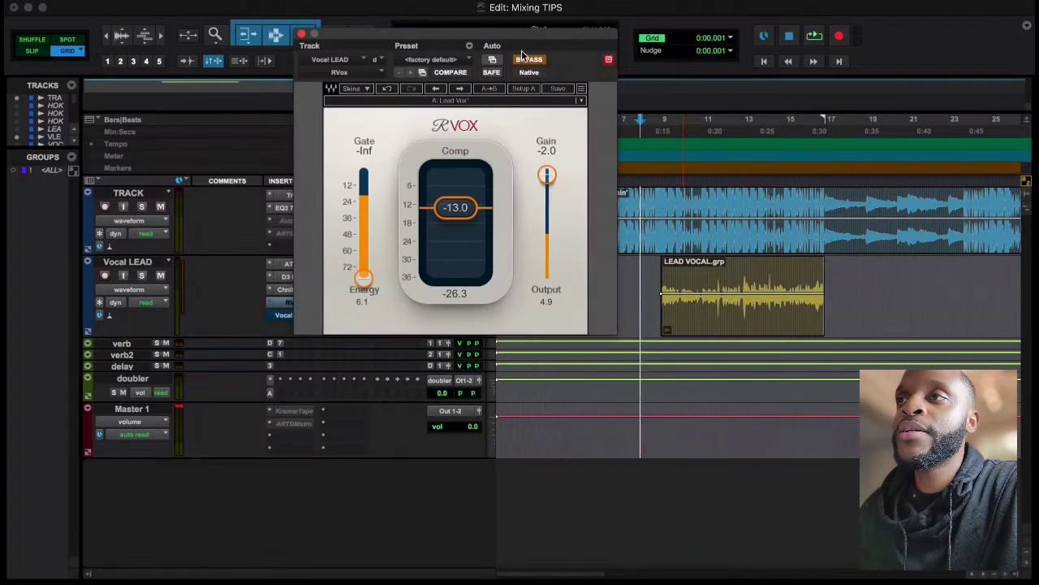
drag(529, 41, 568, 66)
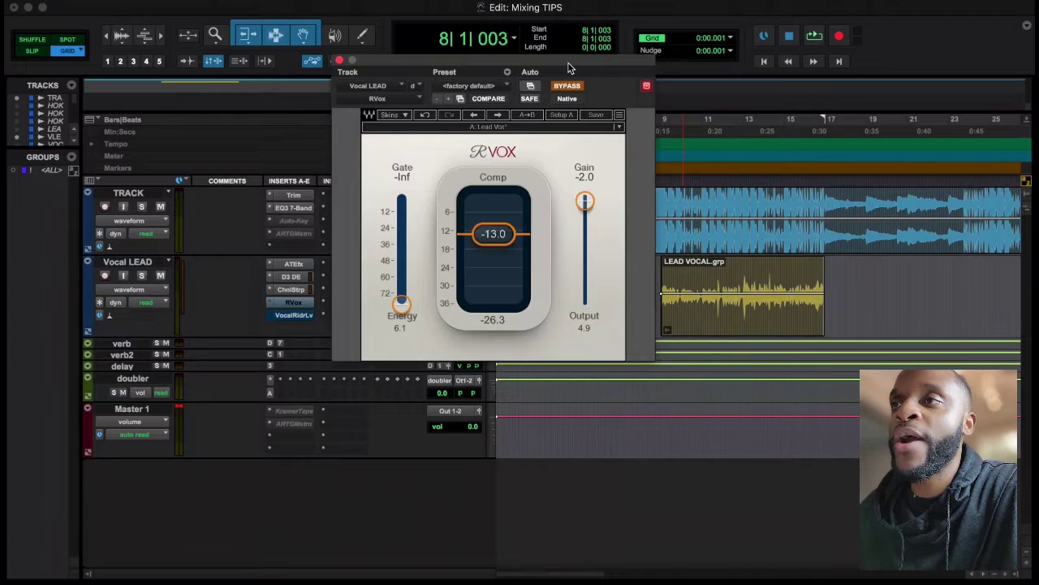
drag(569, 68, 573, 79)
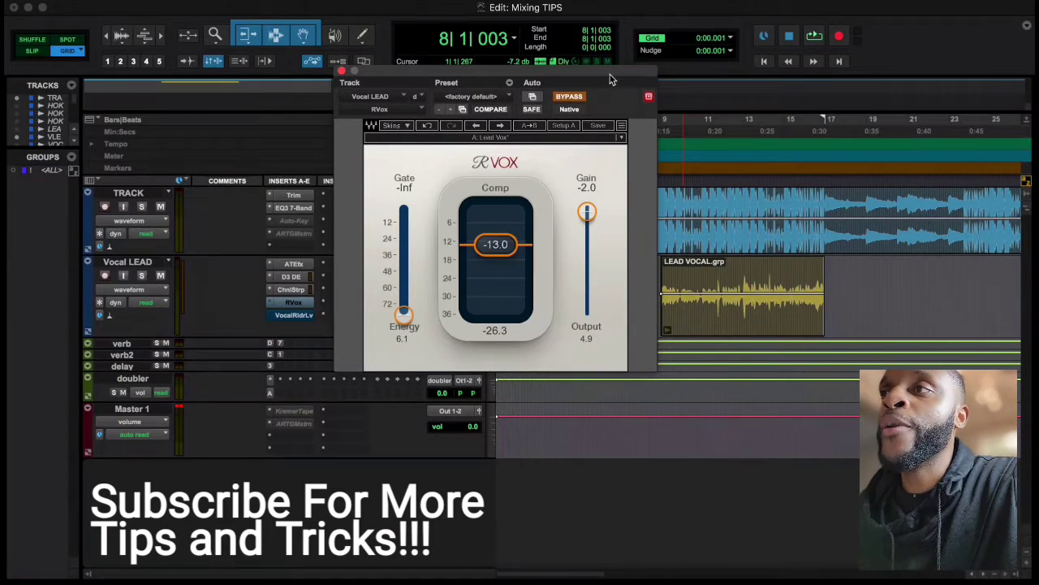
mouse_move(612, 79)
mouse_down()
mouse_move(592, 74)
mouse_move(610, 81)
mouse_up()
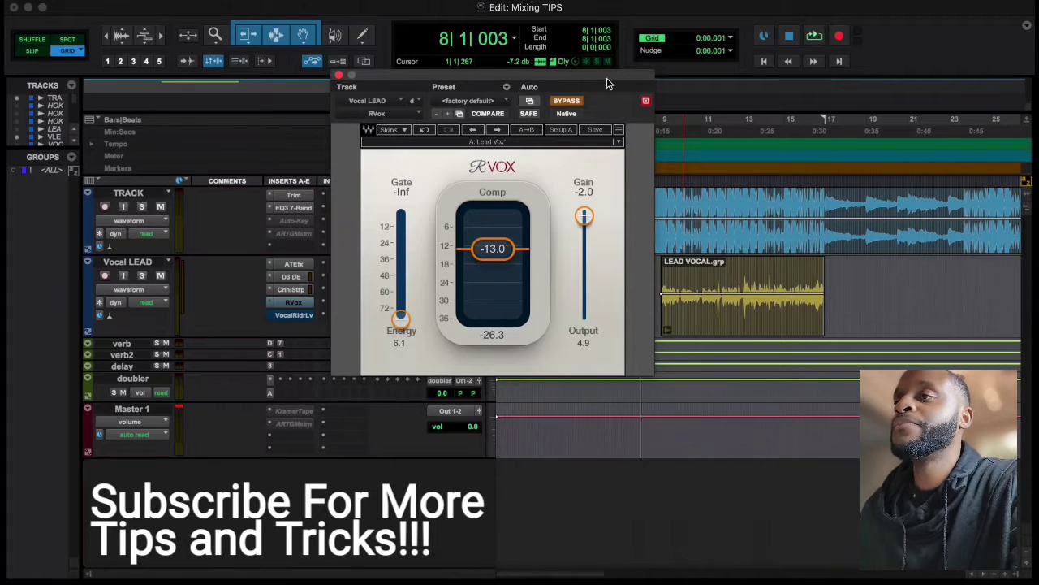
key(space)
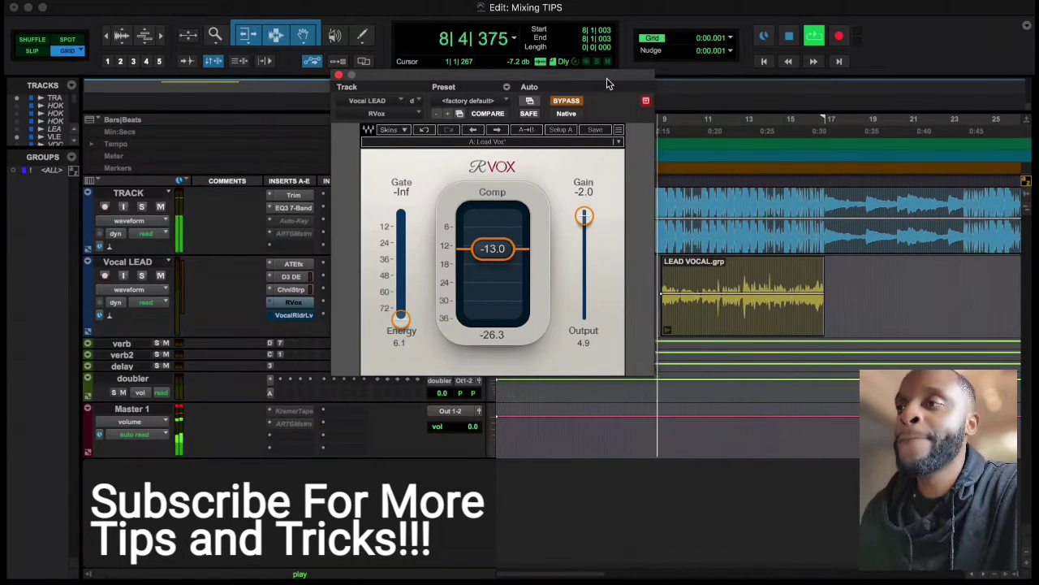
drag(606, 79, 587, 79)
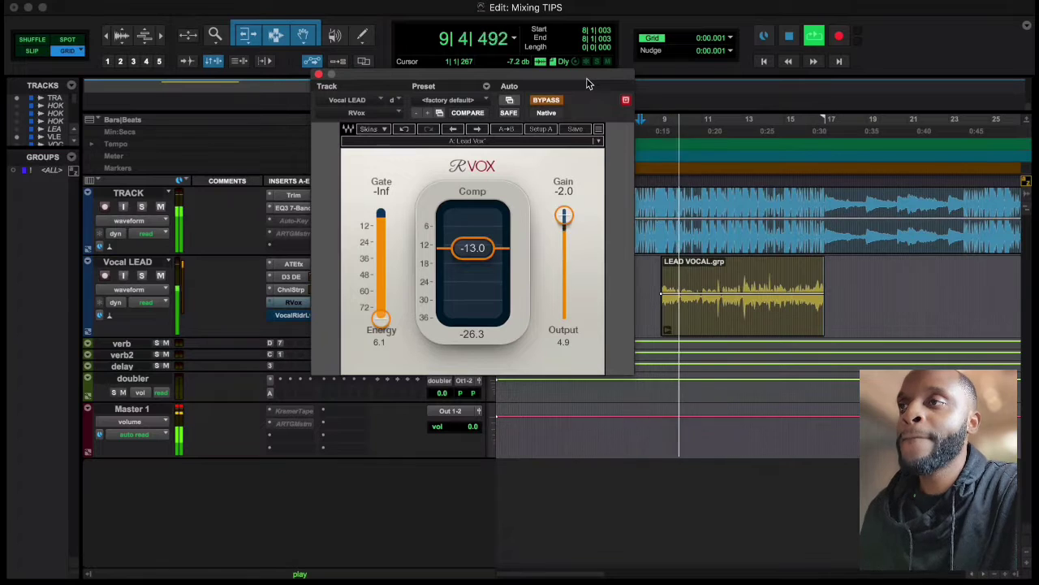
click(547, 101)
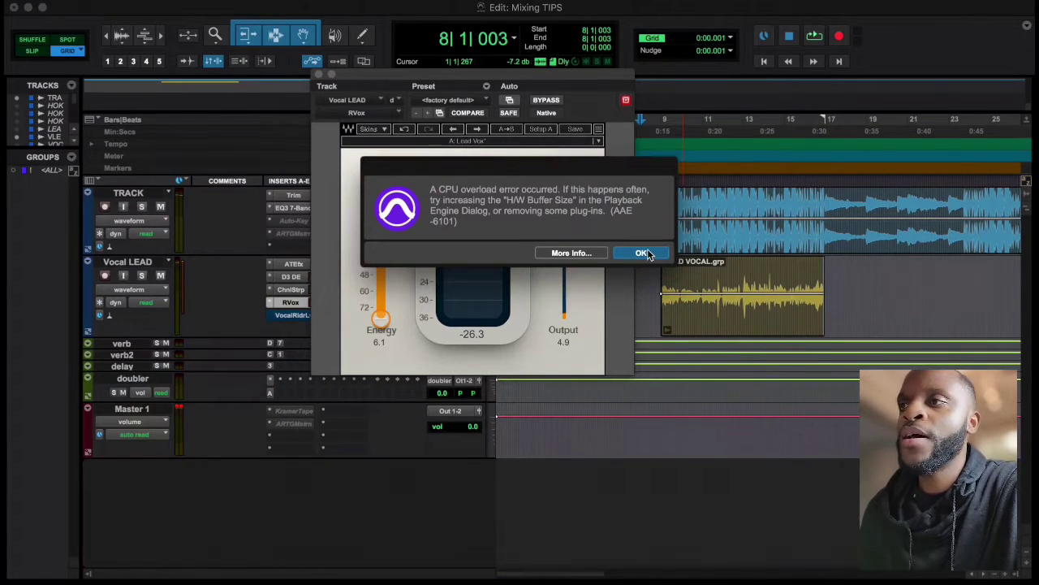
click(642, 254)
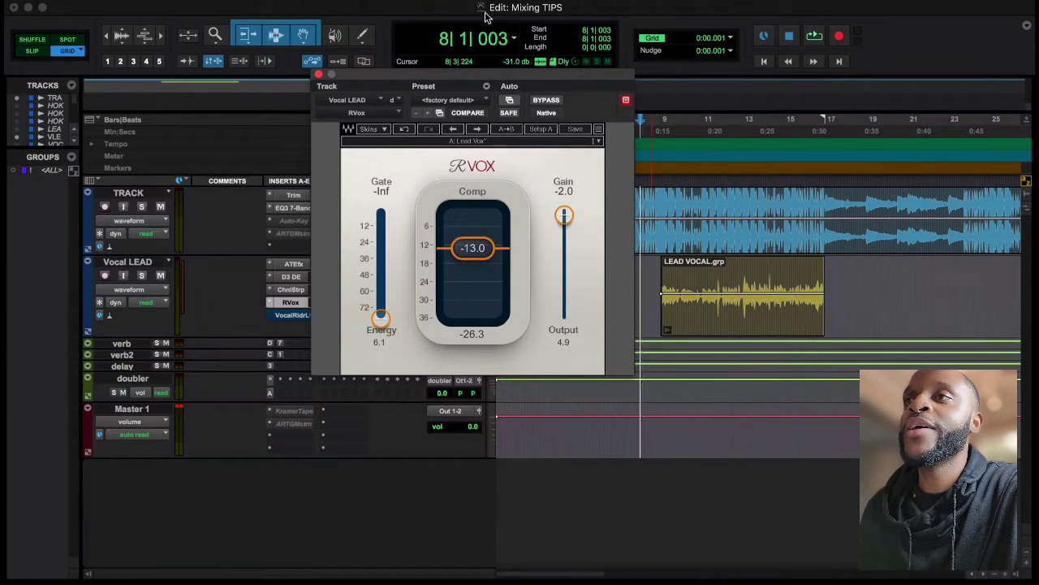
Set the Playback Engine's H/W Buffer Size to 1024 samples
click(449, 3)
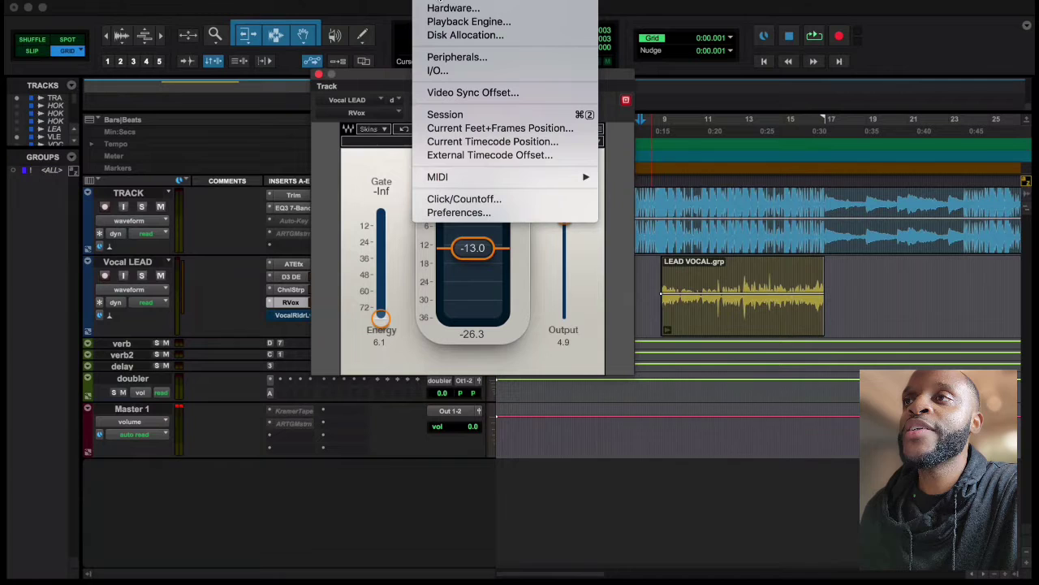
click(468, 26)
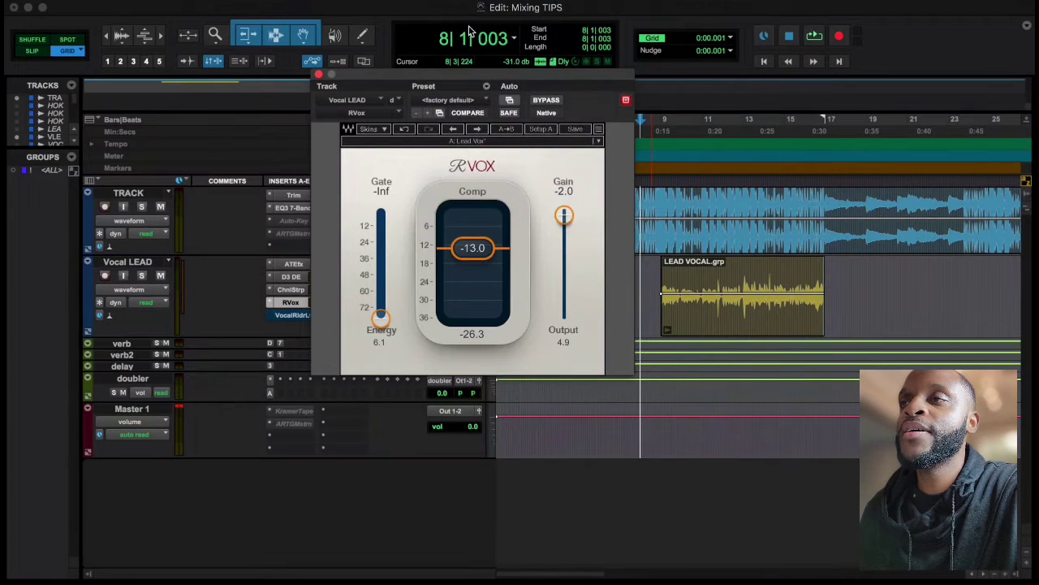
click(580, 183)
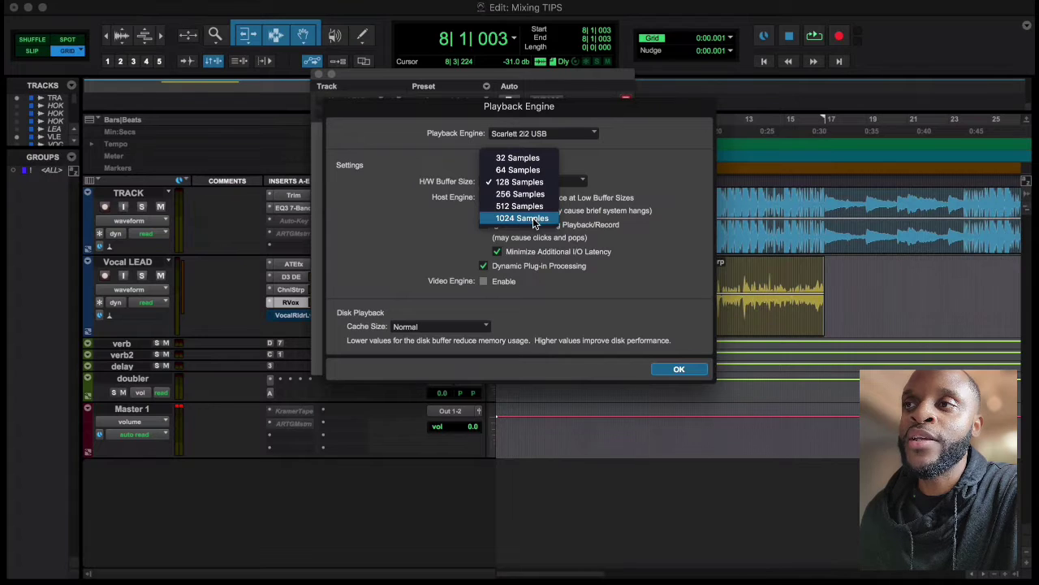
key(Escape)
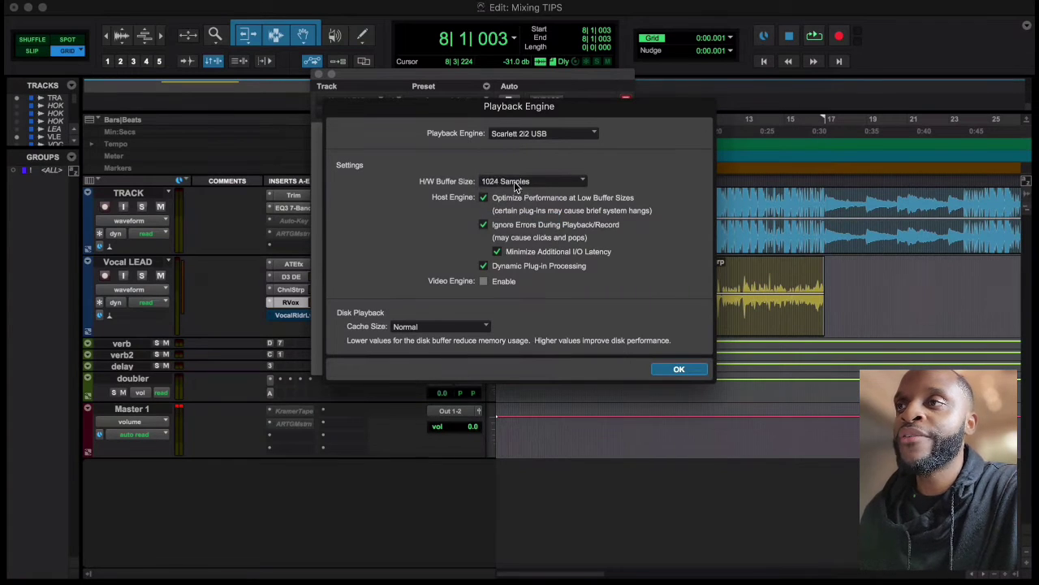
click(681, 371)
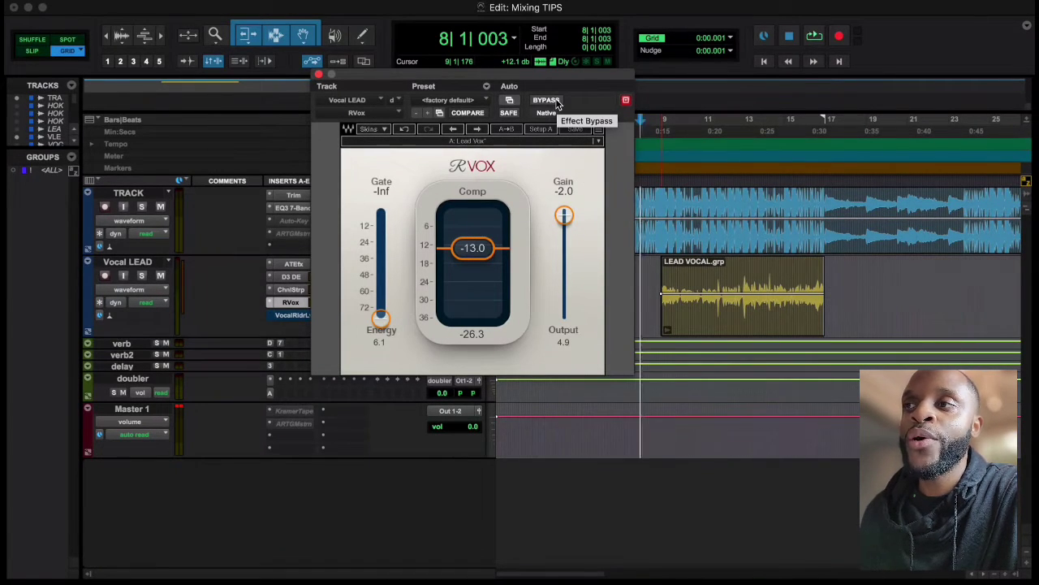
Lower the Vocal LEAD track volume to -6.6 dB during playback from bar 8 with RVox active, and close the plugin
key(space)
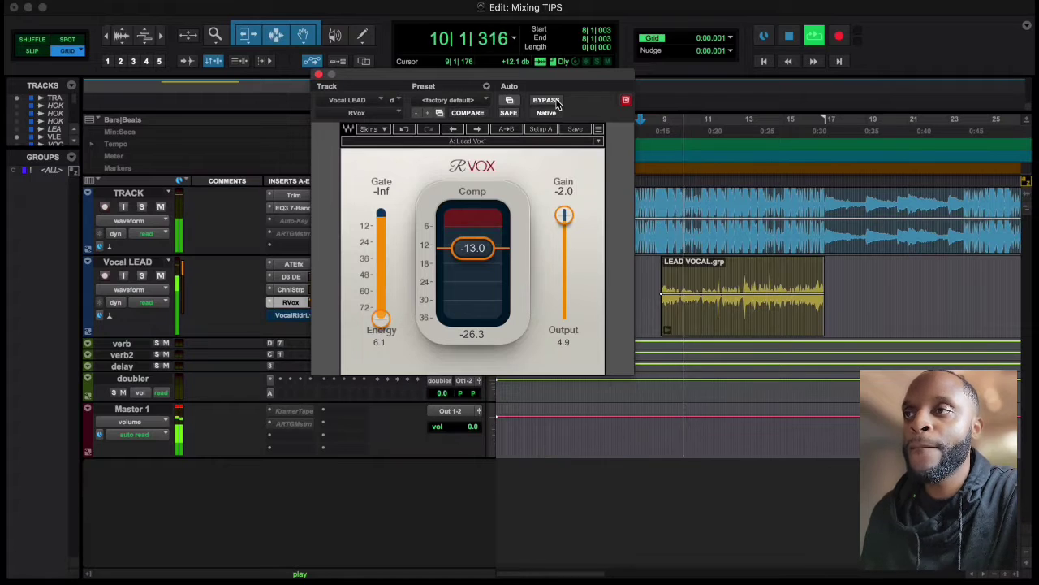
drag(586, 75, 851, 70)
drag(472, 294, 478, 301)
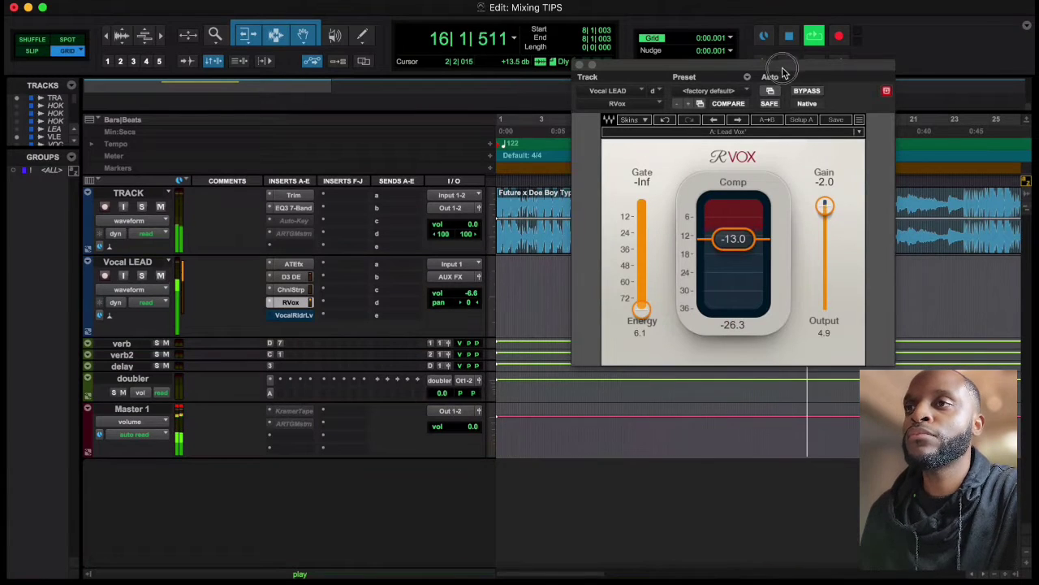
drag(783, 71, 536, 76)
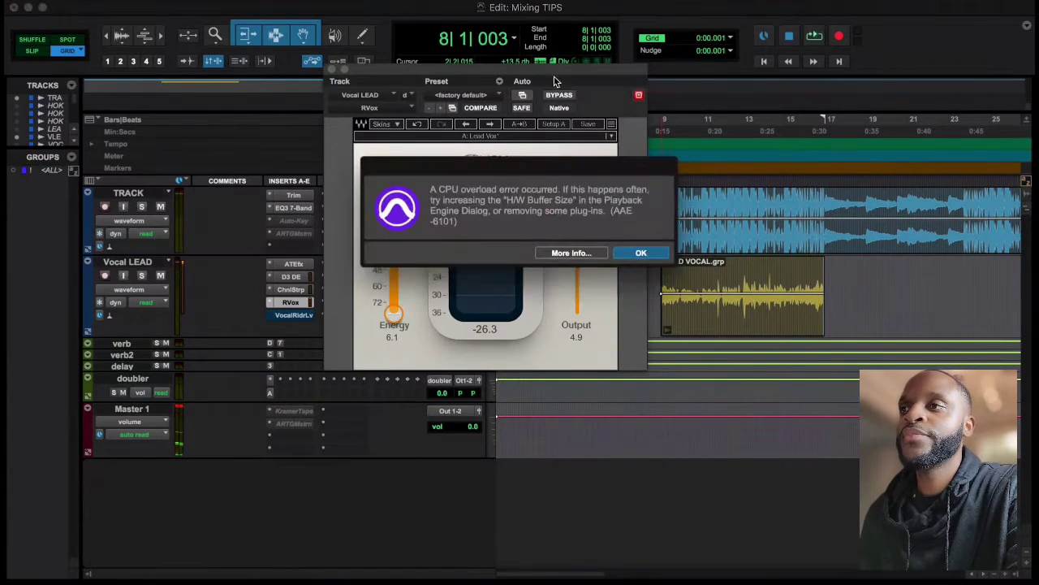
click(641, 253)
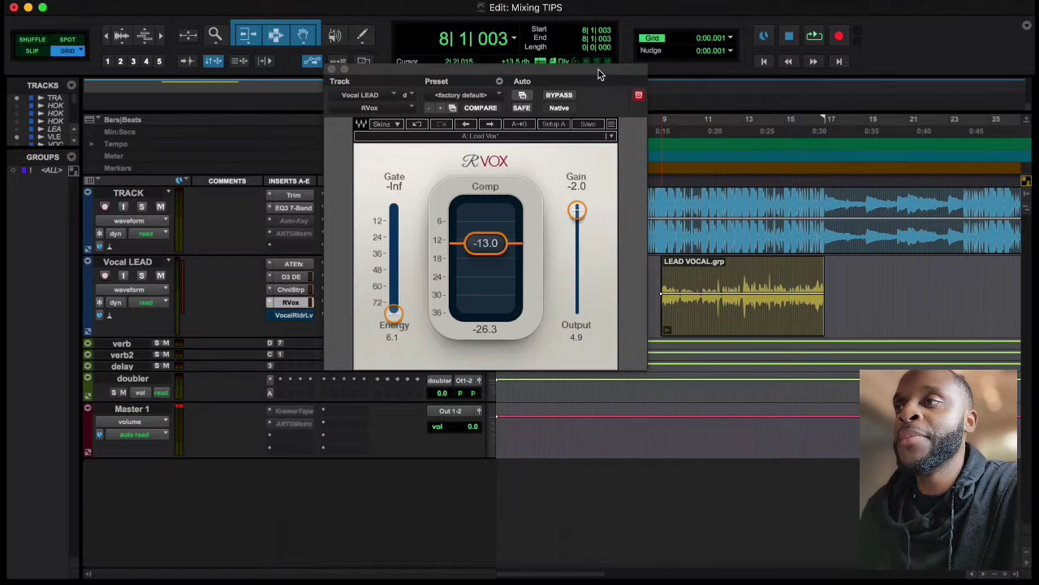
drag(600, 72, 615, 47)
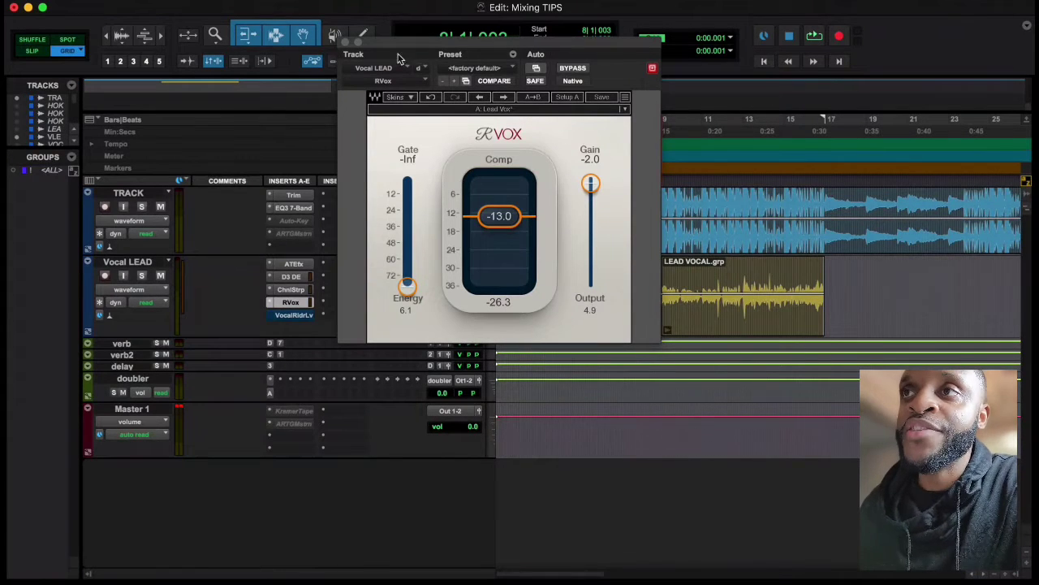
click(345, 42)
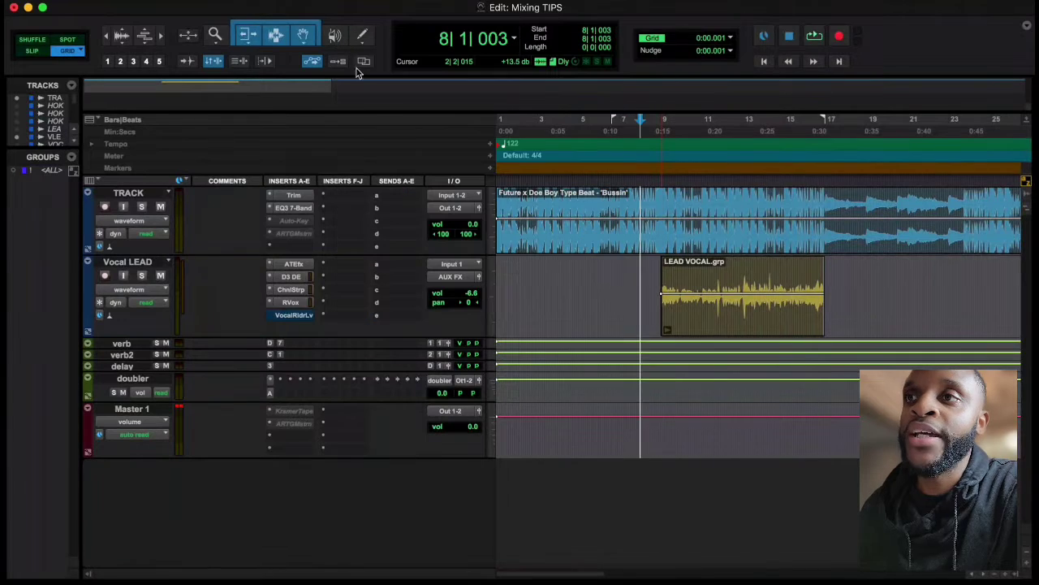
Review the Vocal Rider Live settings on the Vocal LEAD track and close the plugin
click(296, 314)
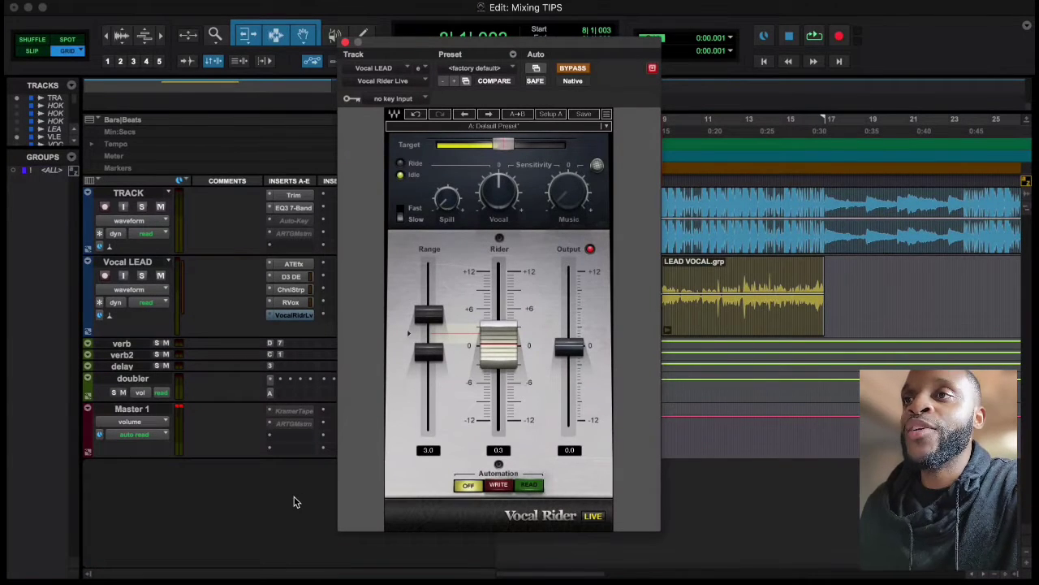
click(345, 41)
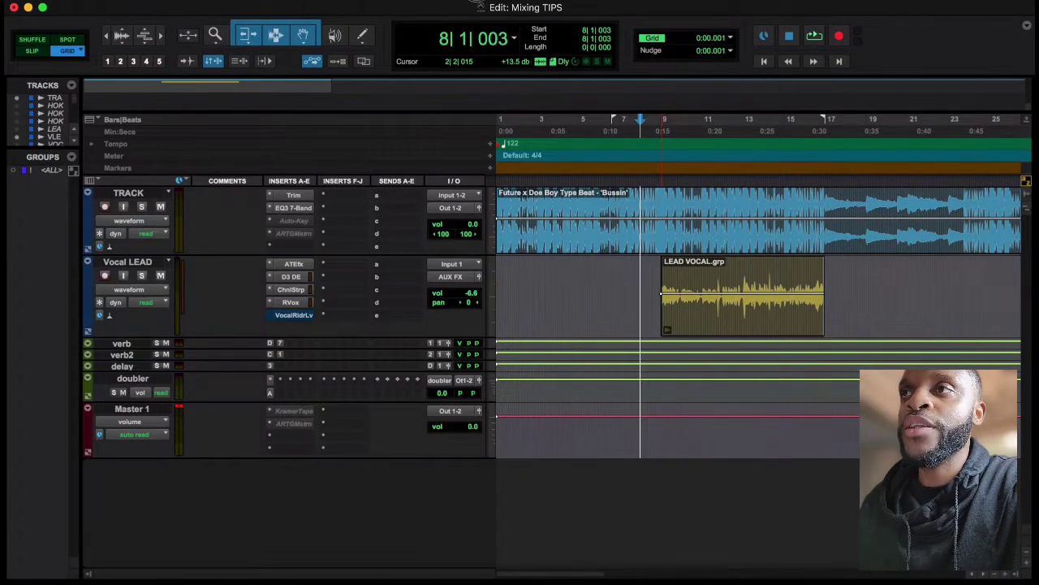
Examine the channel levels in the Mix window with the Vocal LEAD track selected, and return to the Edit window
click(474, 1)
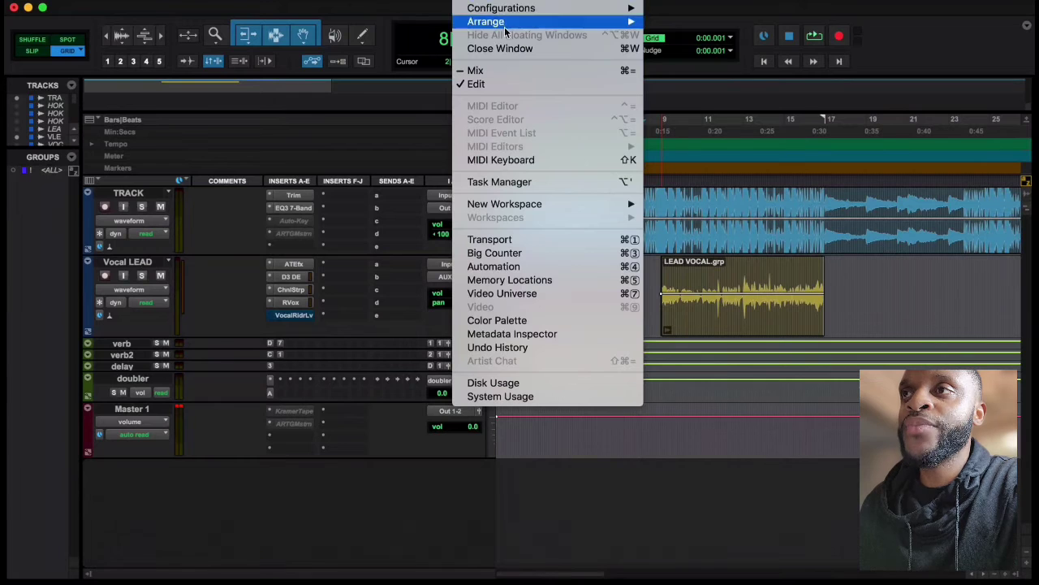
click(509, 71)
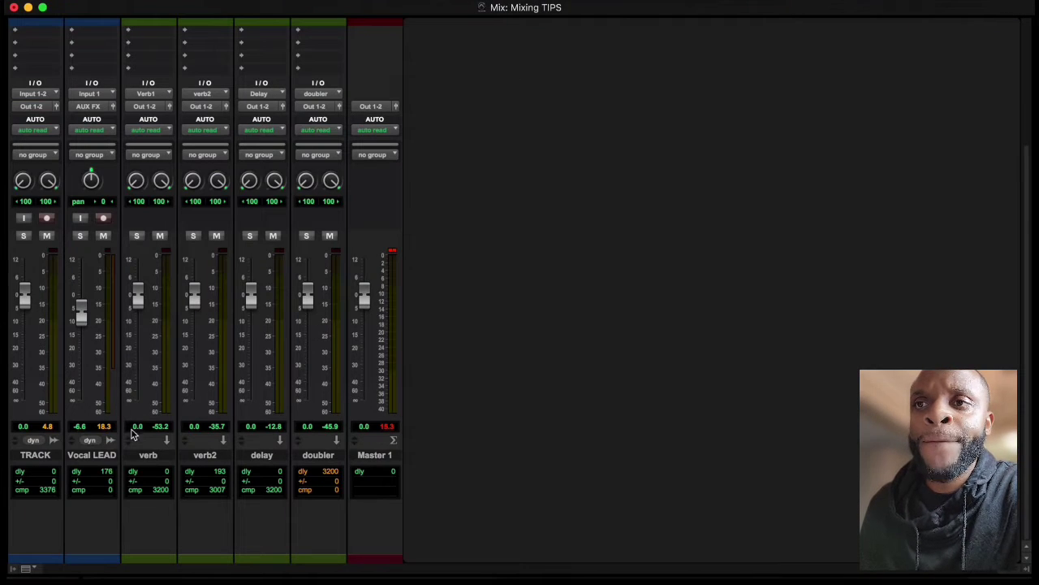
click(105, 457)
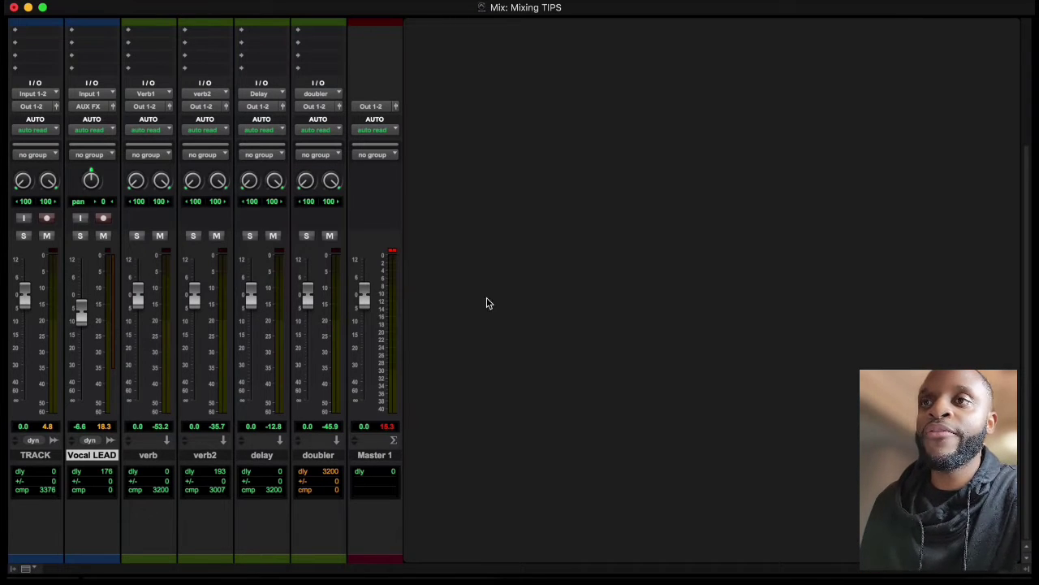
key(space)
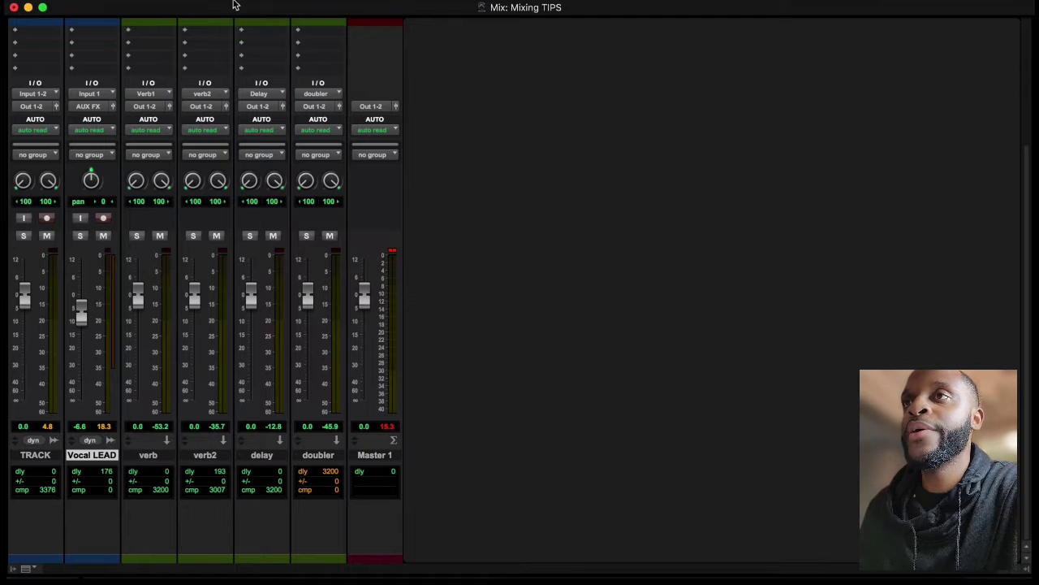
click(386, 0)
mouse_move(331, 0)
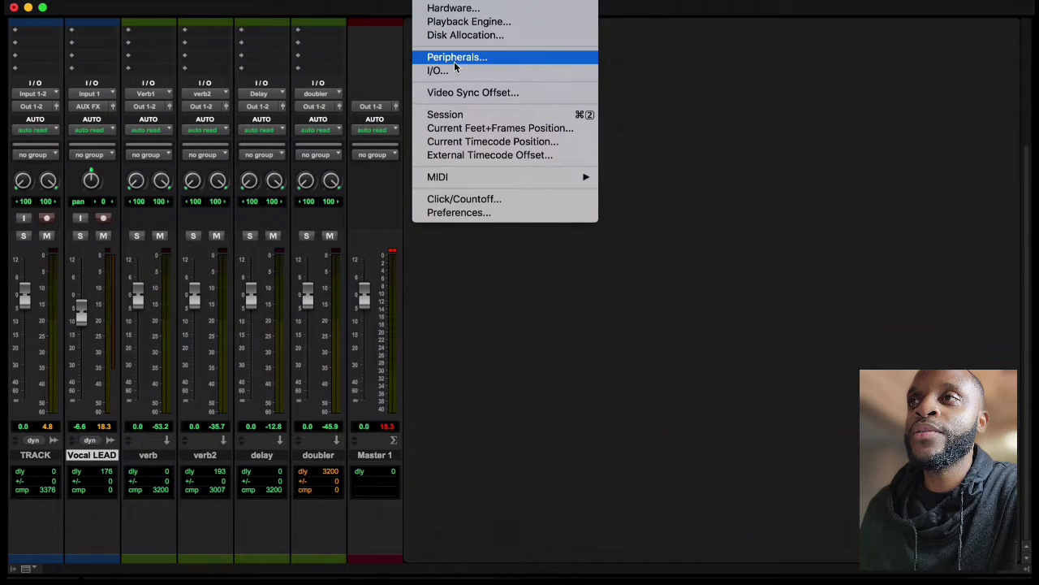
mouse_move(467, 0)
click(477, 85)
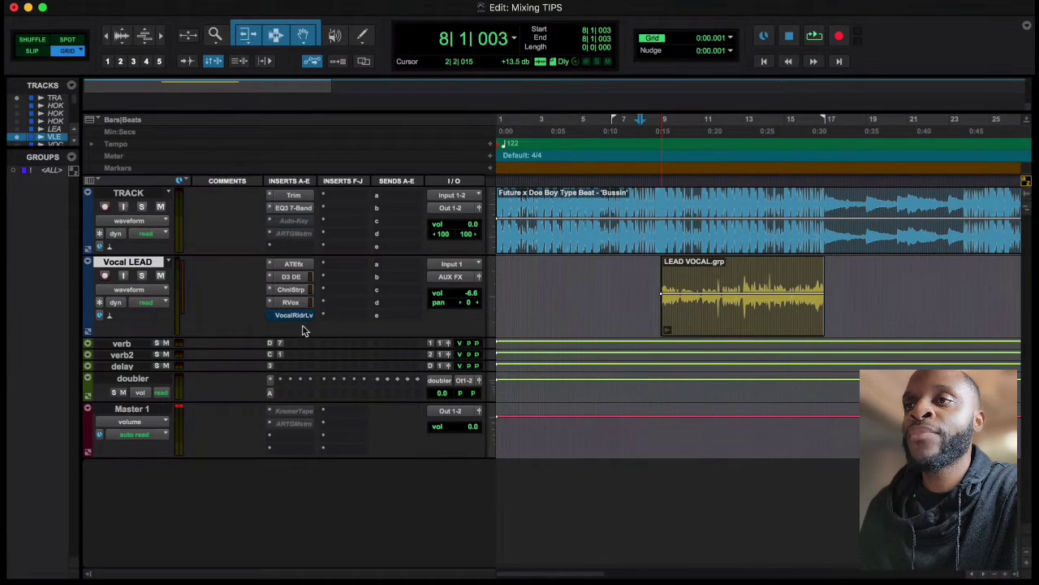
Open Vocal Rider Live on the Vocal LEAD track and raise its Target level slightly
click(303, 318)
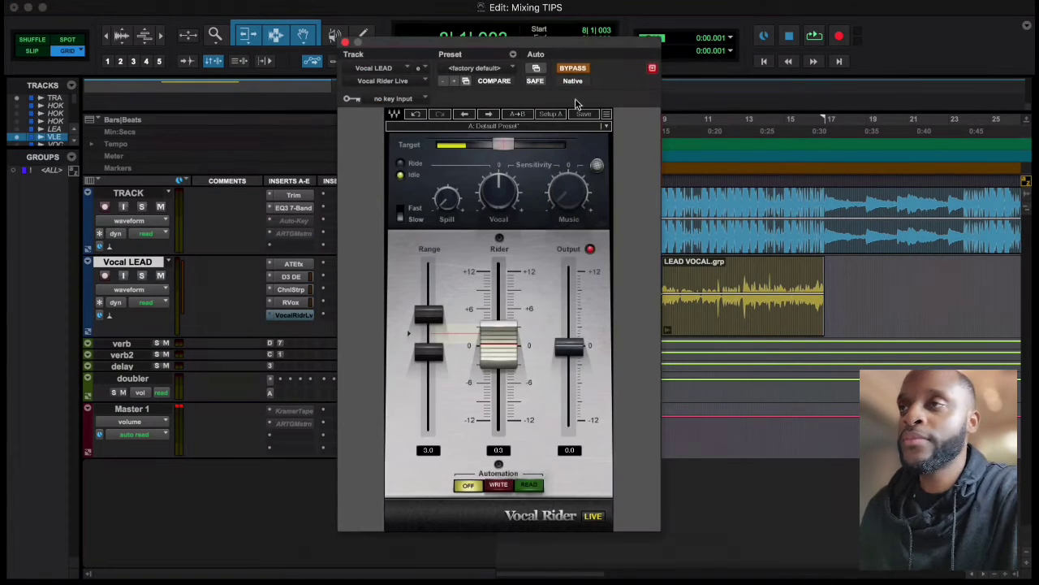
click(508, 145)
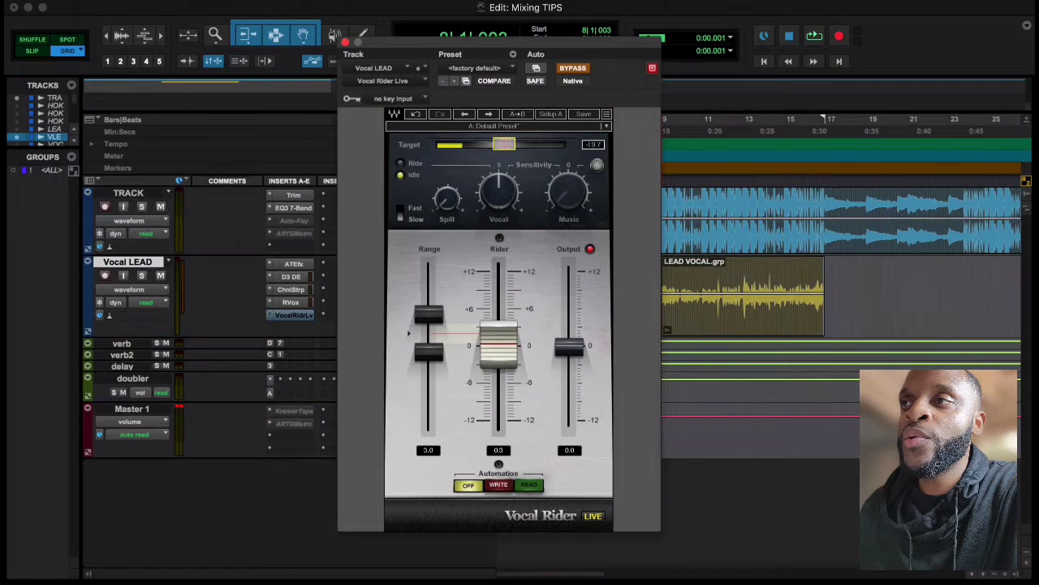
drag(506, 145, 508, 144)
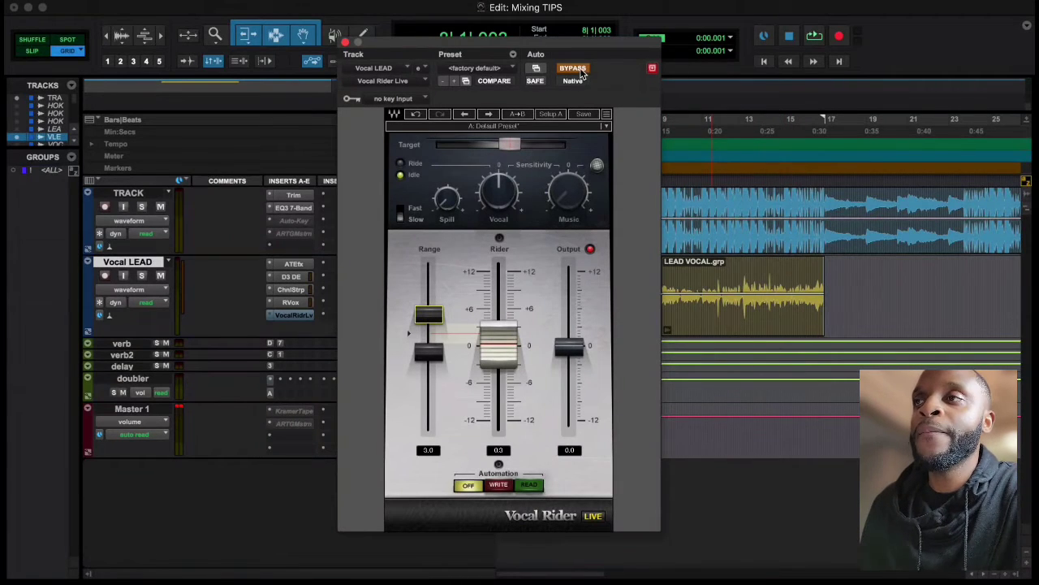
Audition the mix from bar 8, take Vocal Rider Live out of bypass during playback, and dismiss the CPU overload errors
key(space)
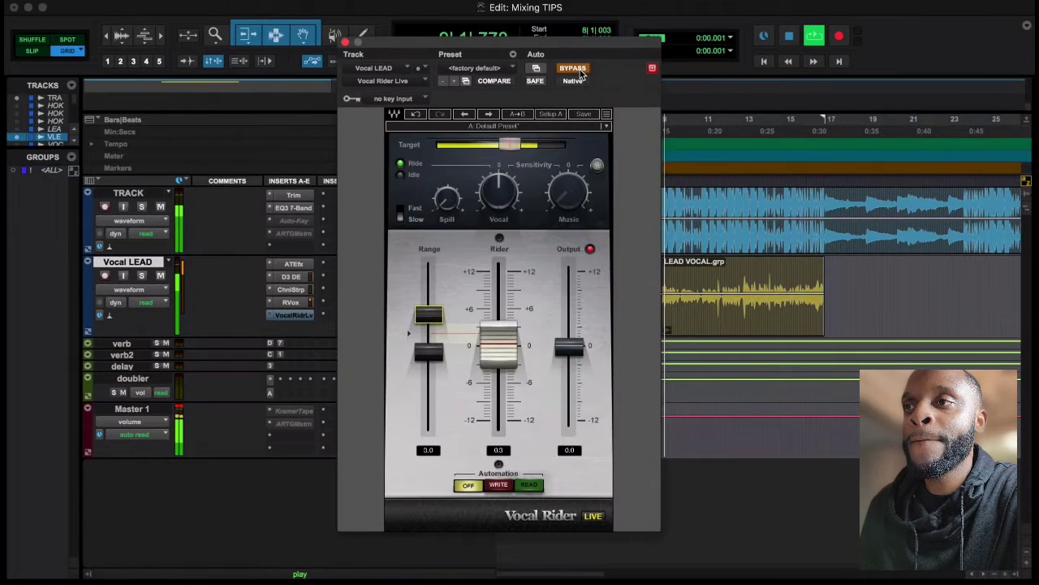
click(578, 70)
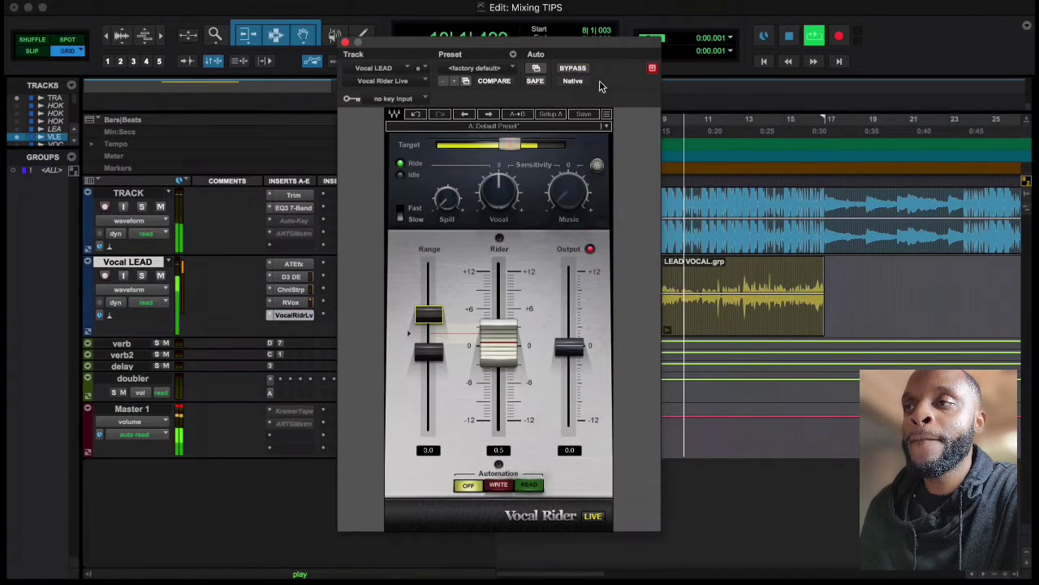
click(641, 254)
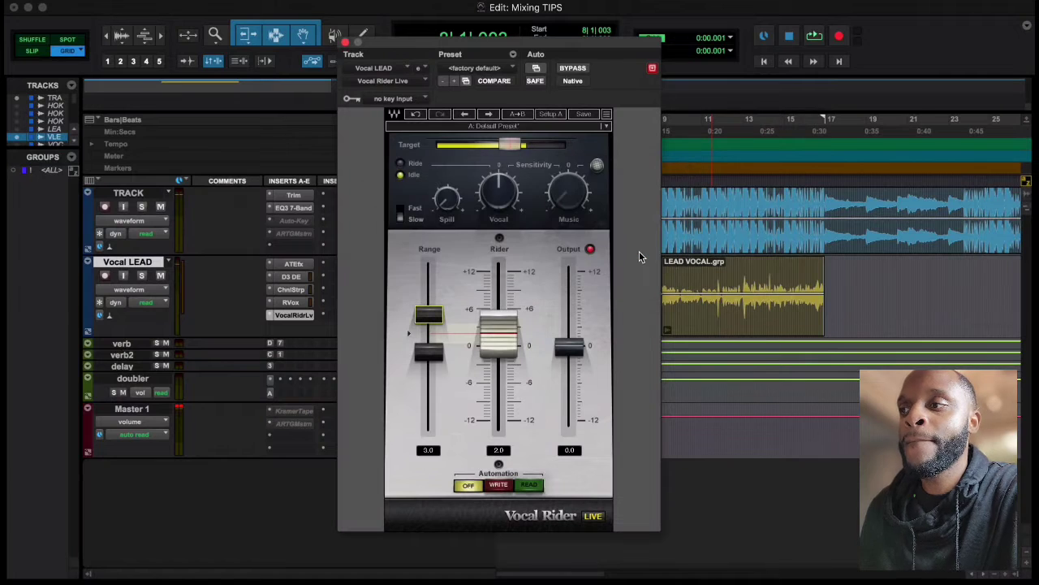
key(space)
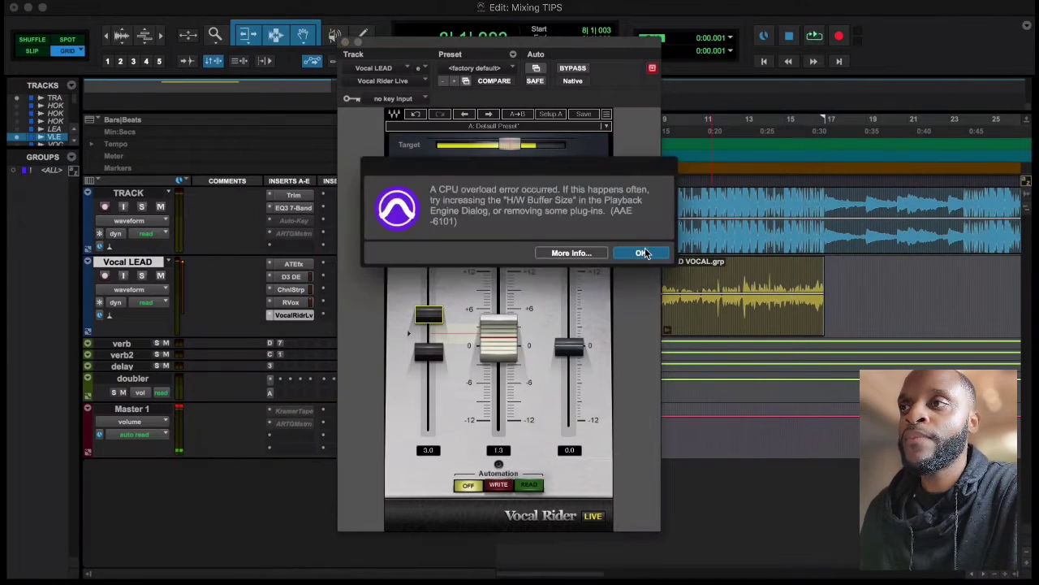
click(641, 254)
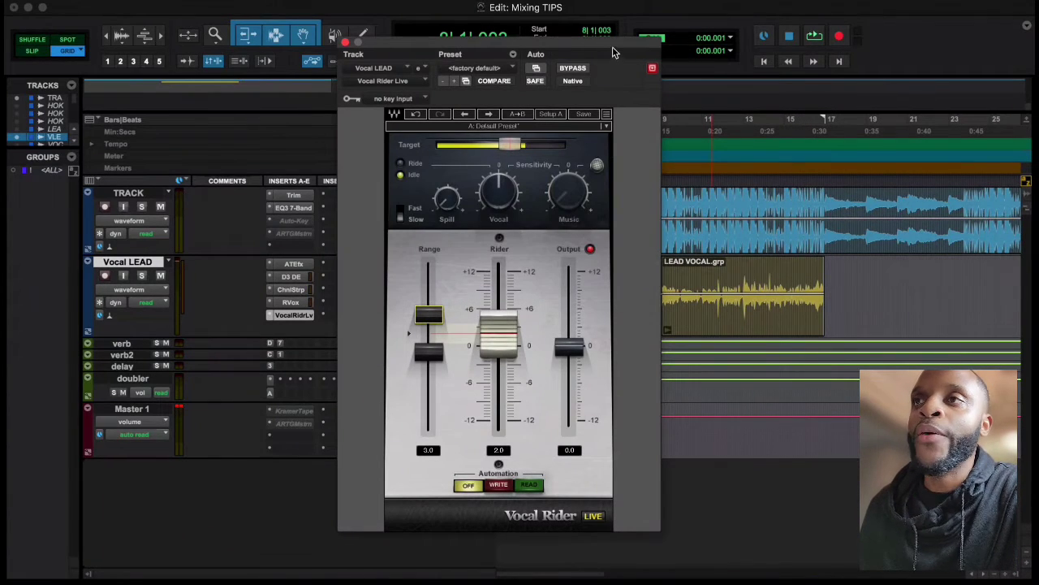
Audition the lead vocal from just before bar 12 with Vocal Rider Live bypassed
mouse_move(612, 47)
mouse_down()
mouse_move(530, 46)
mouse_move(603, 49)
mouse_up()
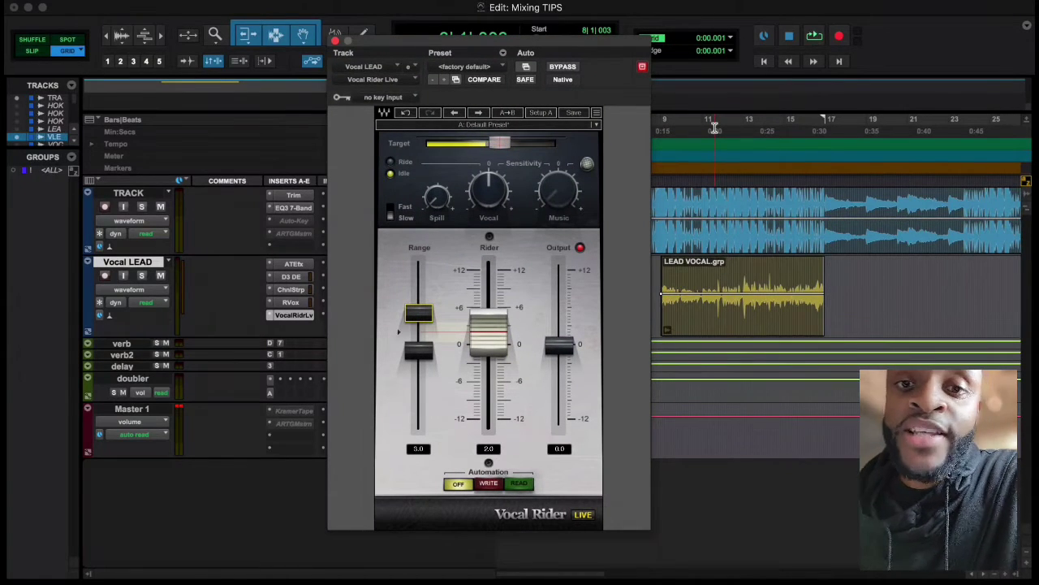
click(738, 126)
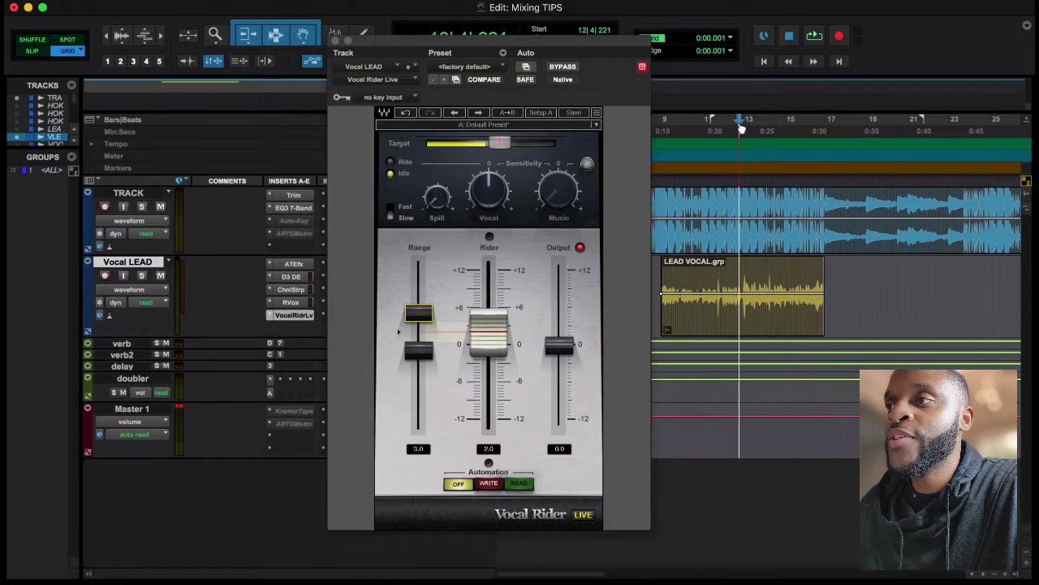
click(1007, 577)
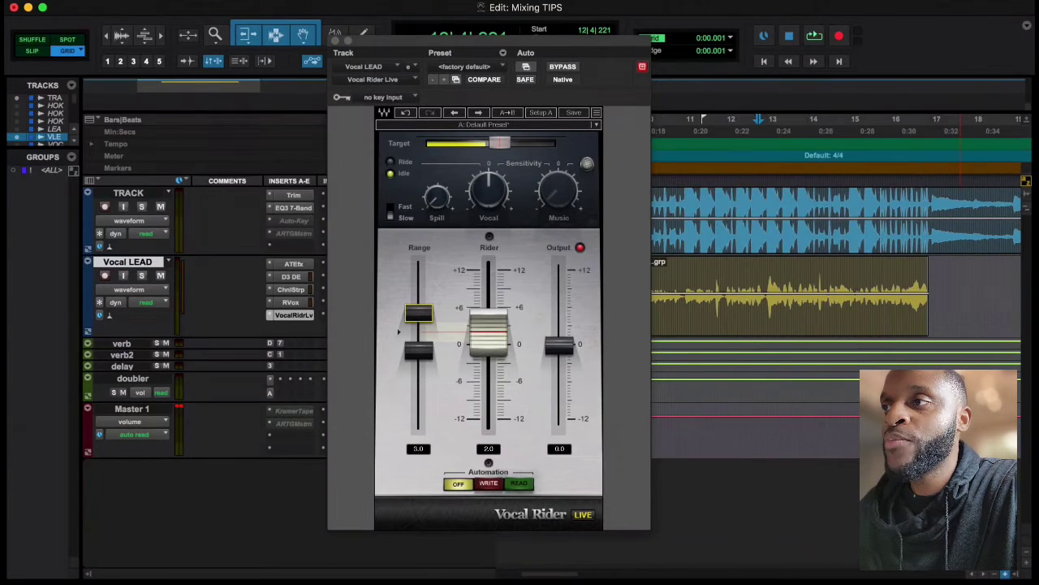
click(1007, 576)
click(689, 122)
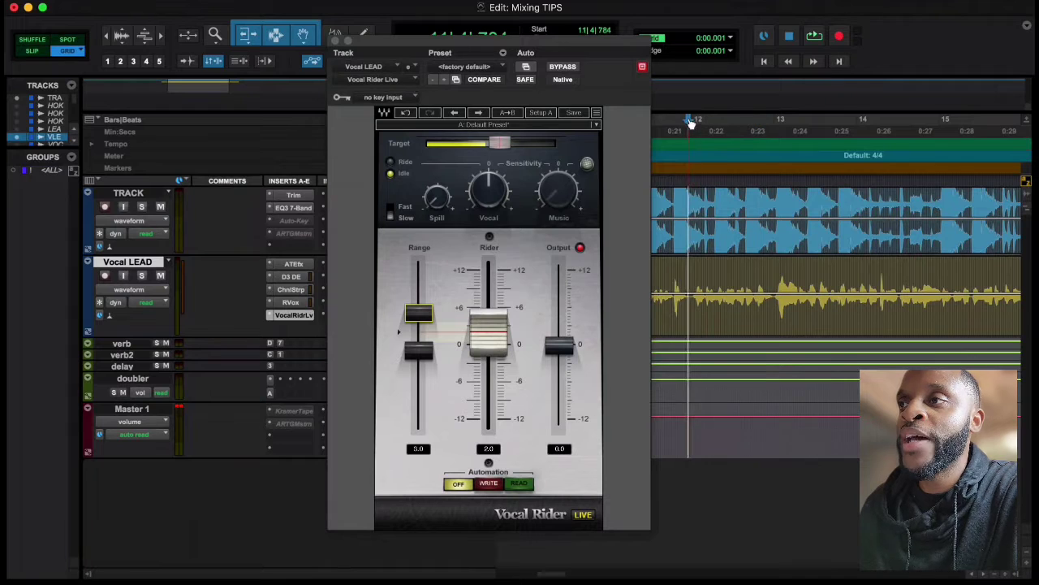
click(572, 71)
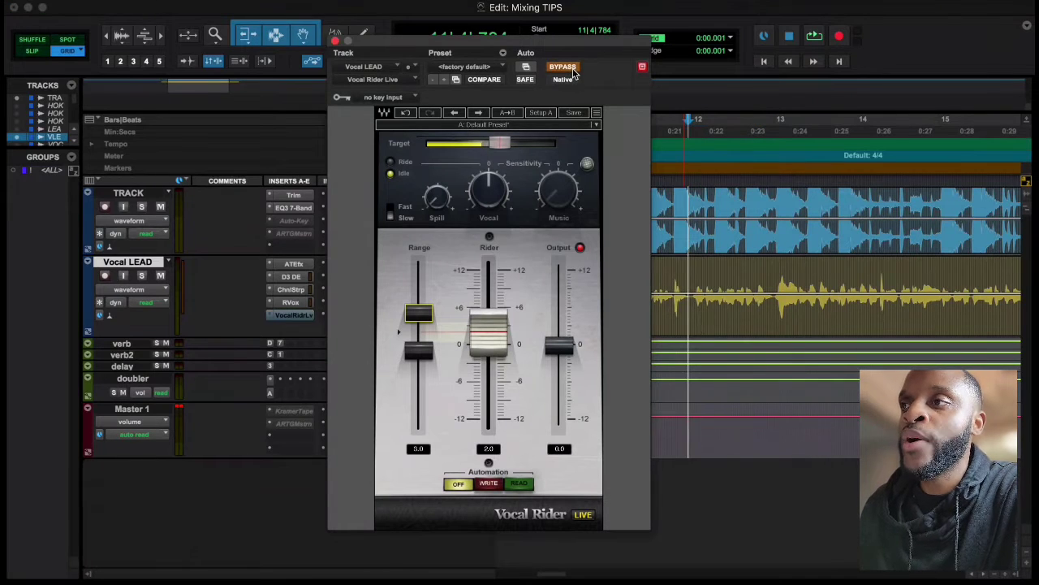
key(space)
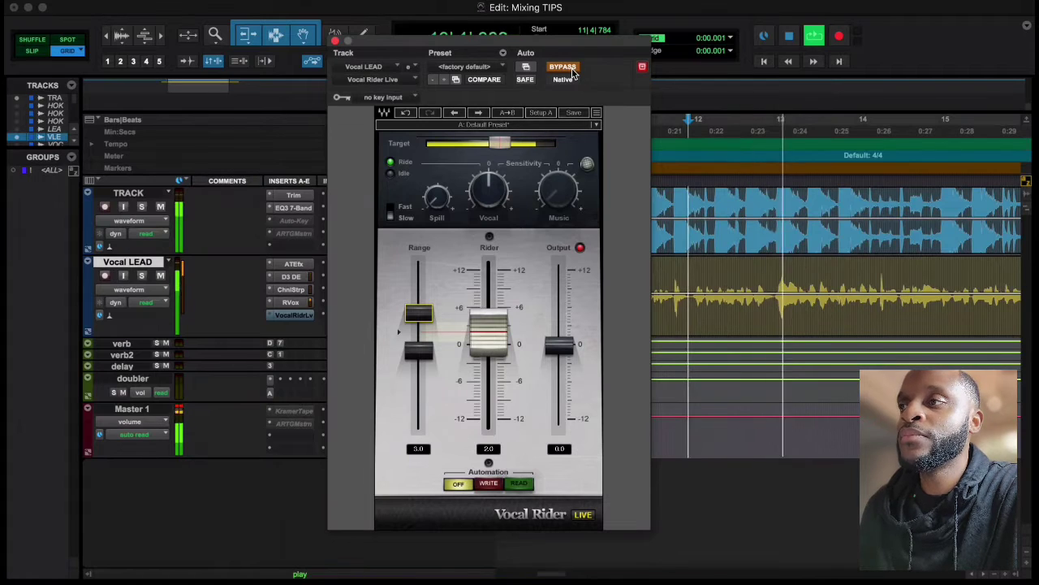
key(space)
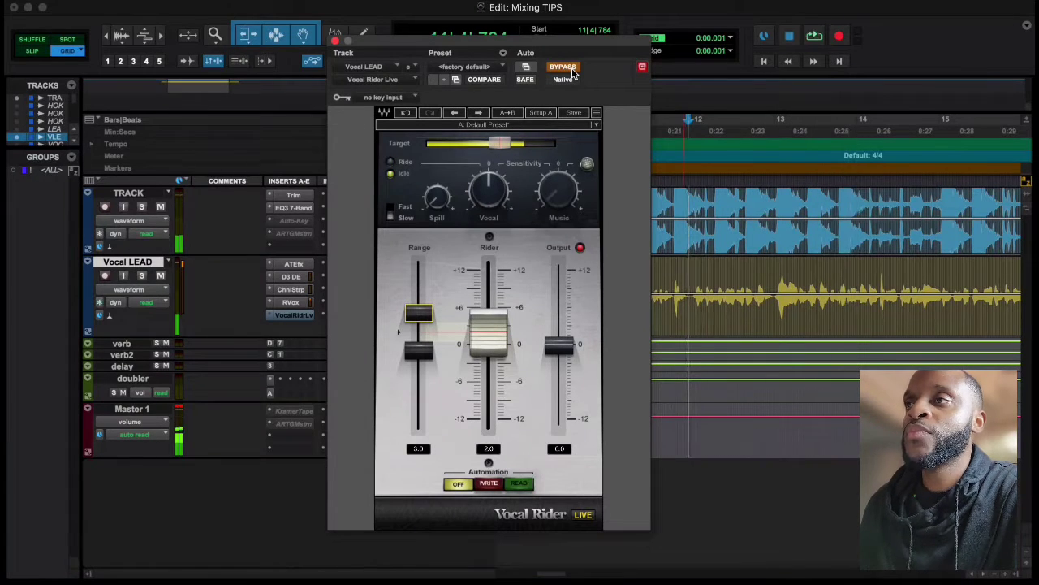
Take Vocal Rider Live out of bypass and audition the lead vocal from bar 10
click(659, 124)
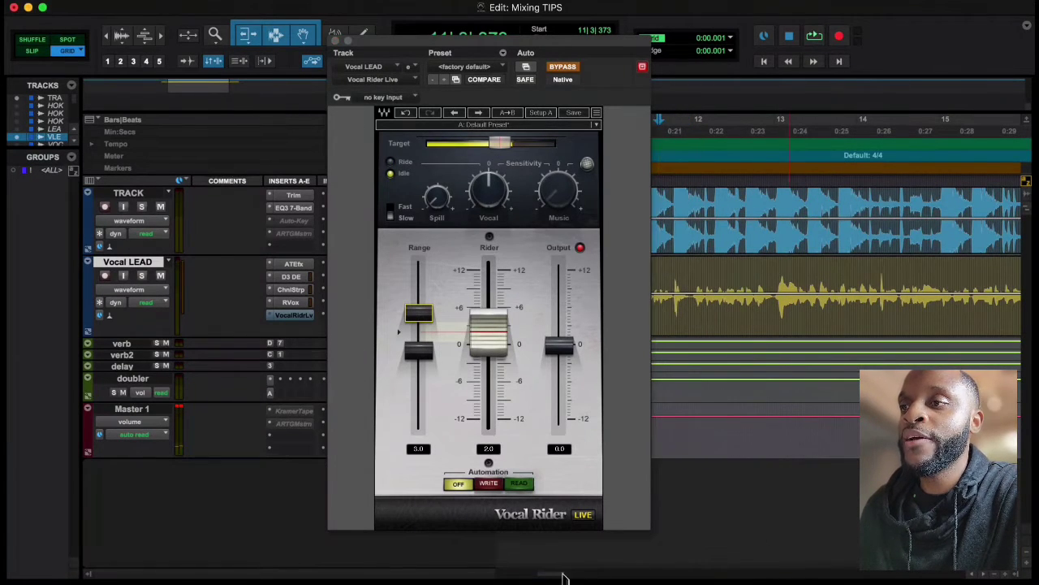
scroll(707, 257, left, 3)
click(686, 134)
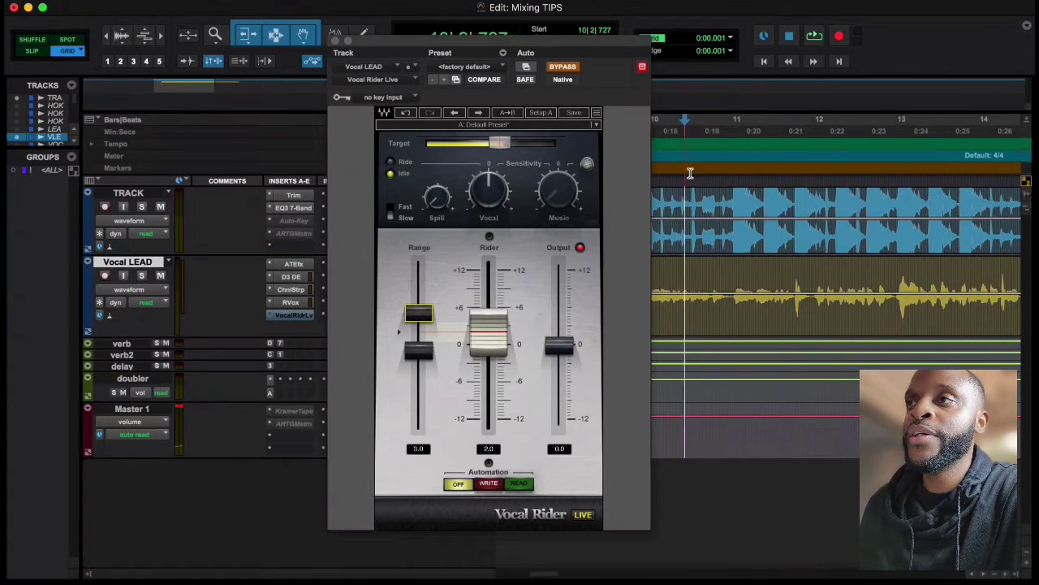
click(564, 68)
key(space)
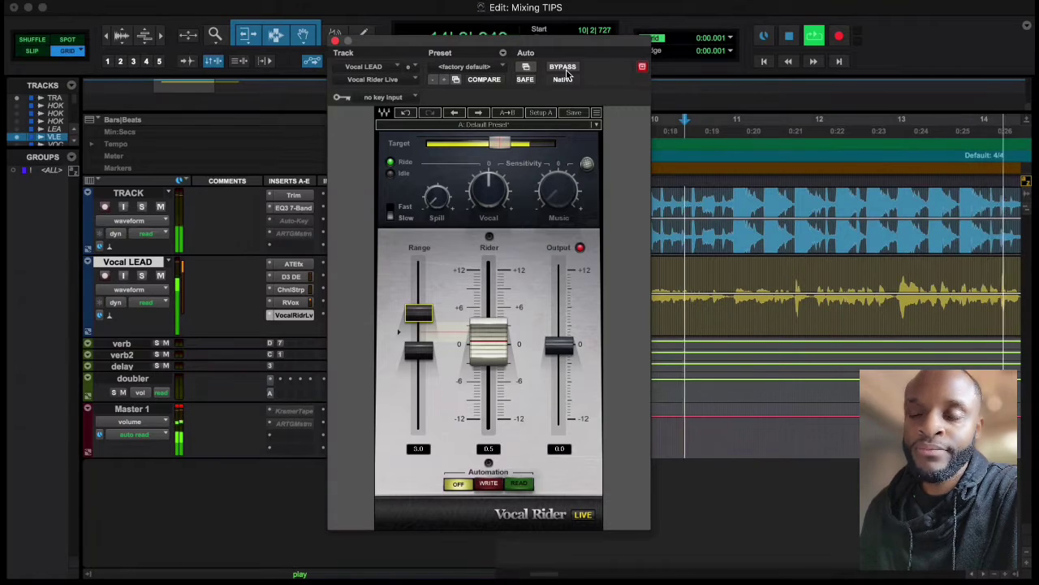
key(space)
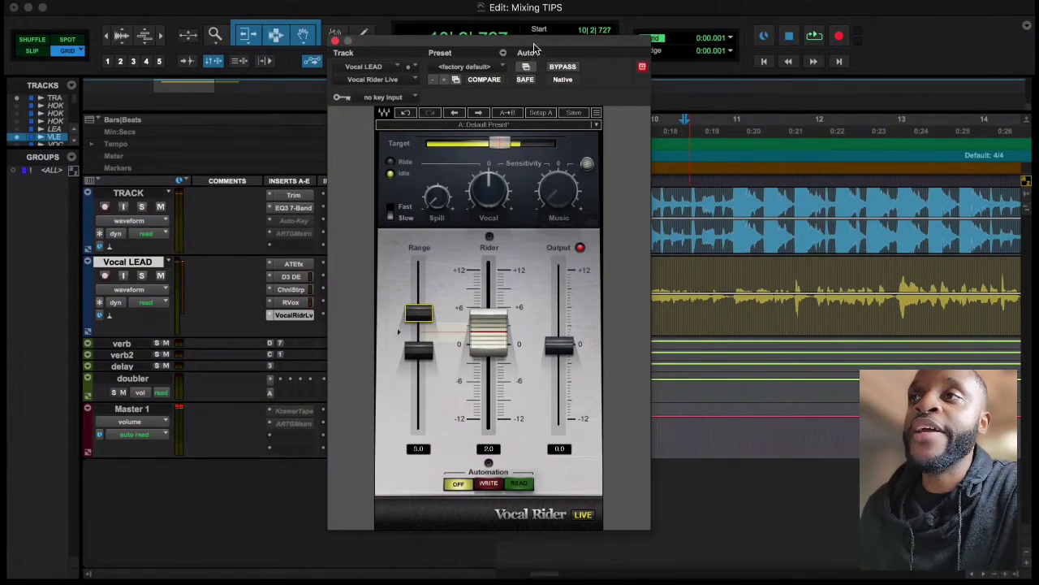
Close Vocal Rider Live and lower the Vocal LEAD track volume to -7.2 dB during playback from bar 8
drag(499, 62, 699, 71)
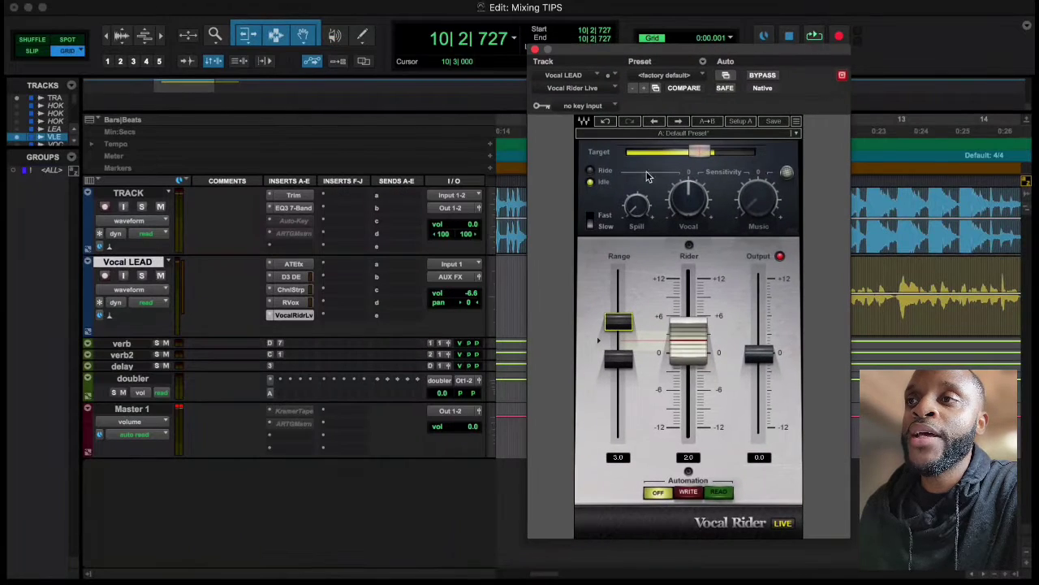
click(535, 51)
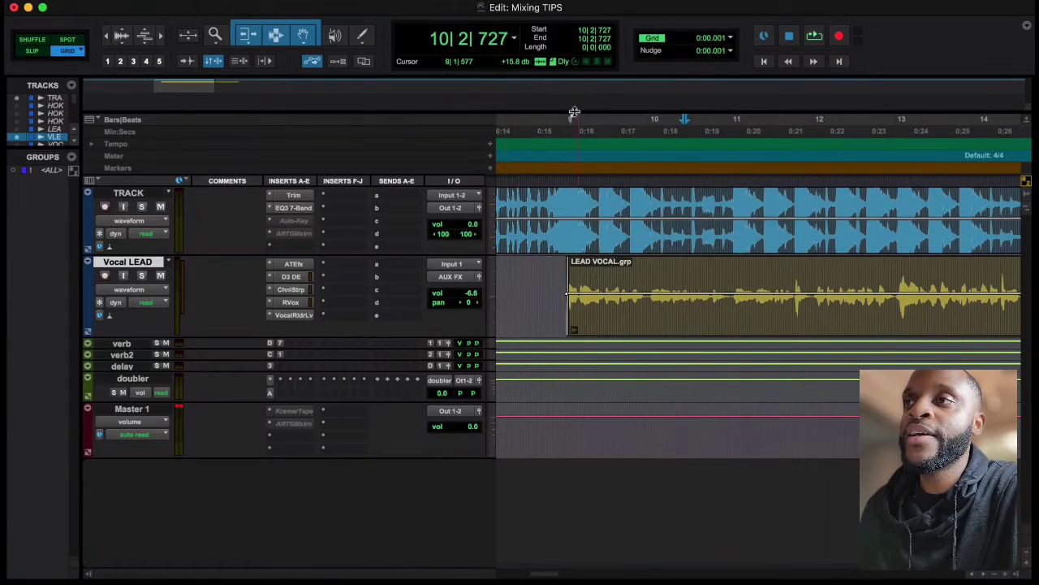
click(525, 122)
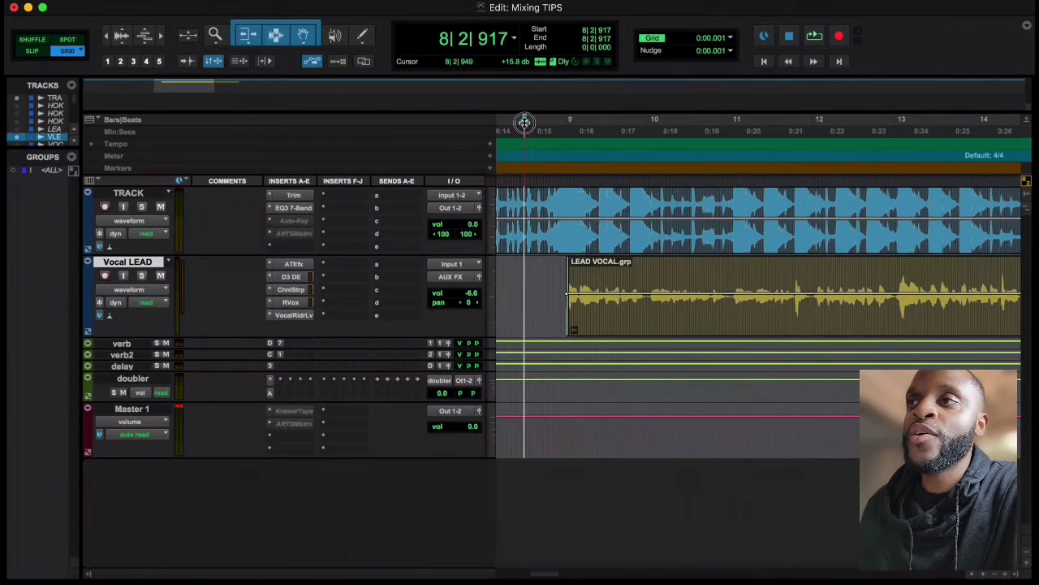
key(space)
click(472, 298)
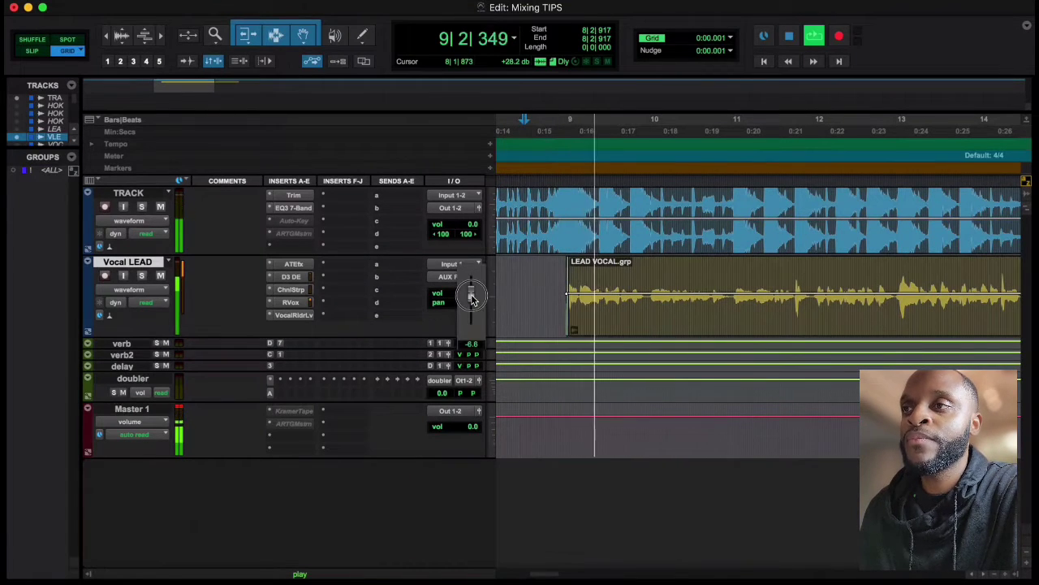
drag(472, 297, 474, 296)
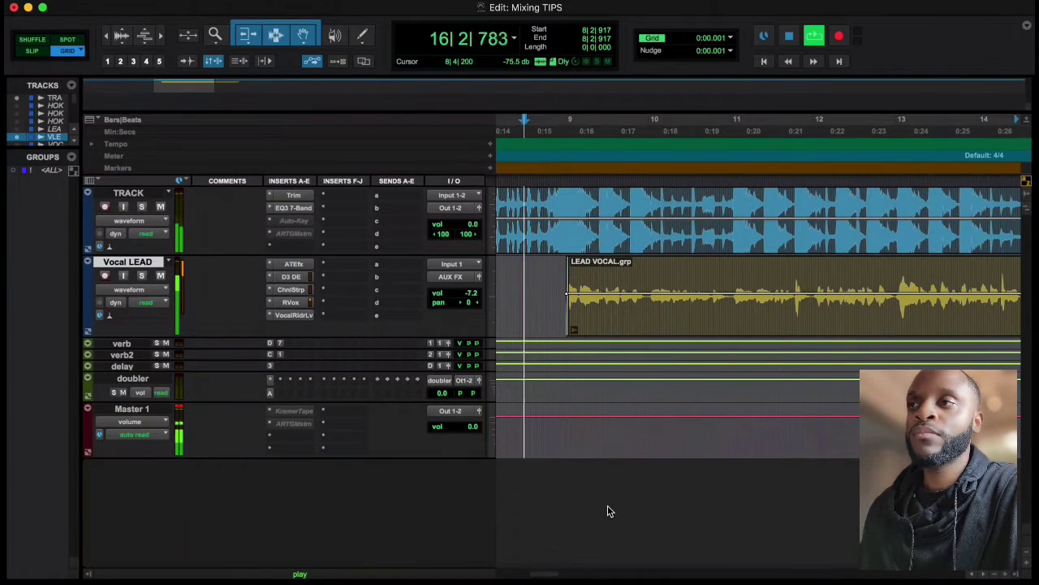
key(space)
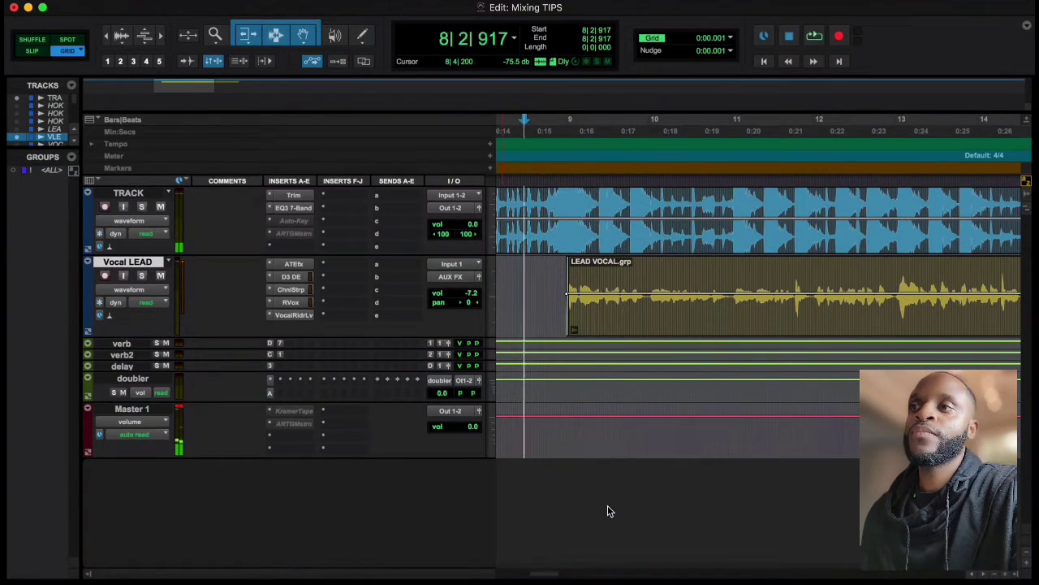